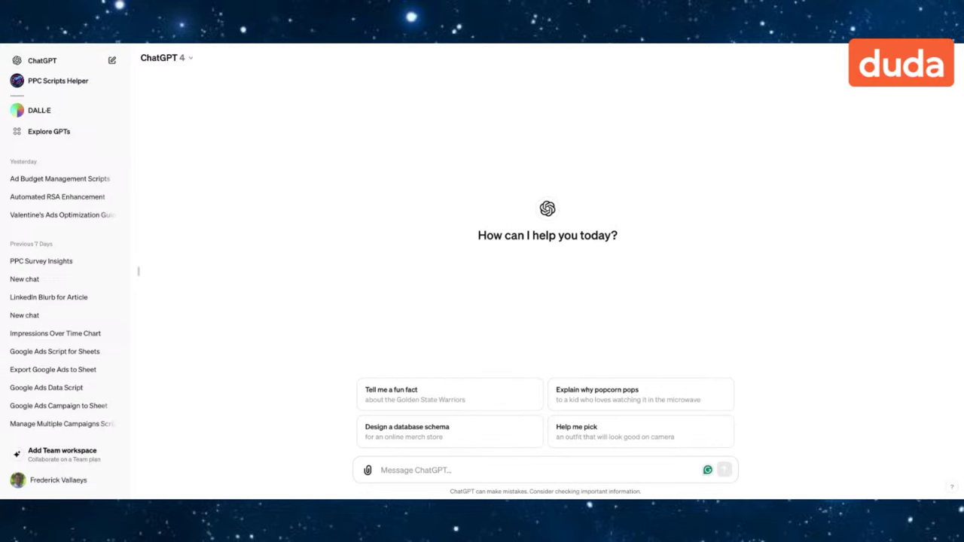
Ask ChatGPT for help writing a Google Ads script to get data about campaigns and add them to a Google spreadsheet.
left_click(399, 465)
type("can you")
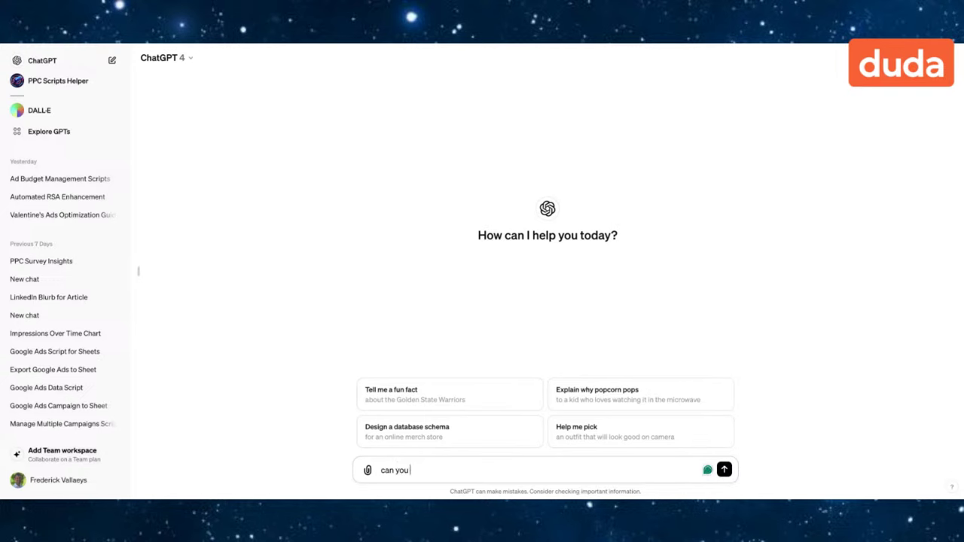
type(" help me write a google ads s")
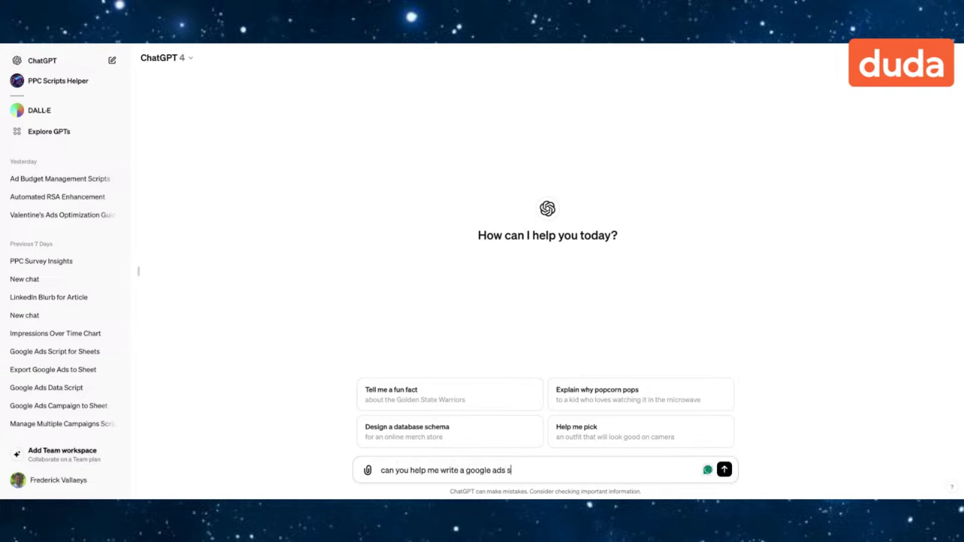
type("cript to get data about campaigns")
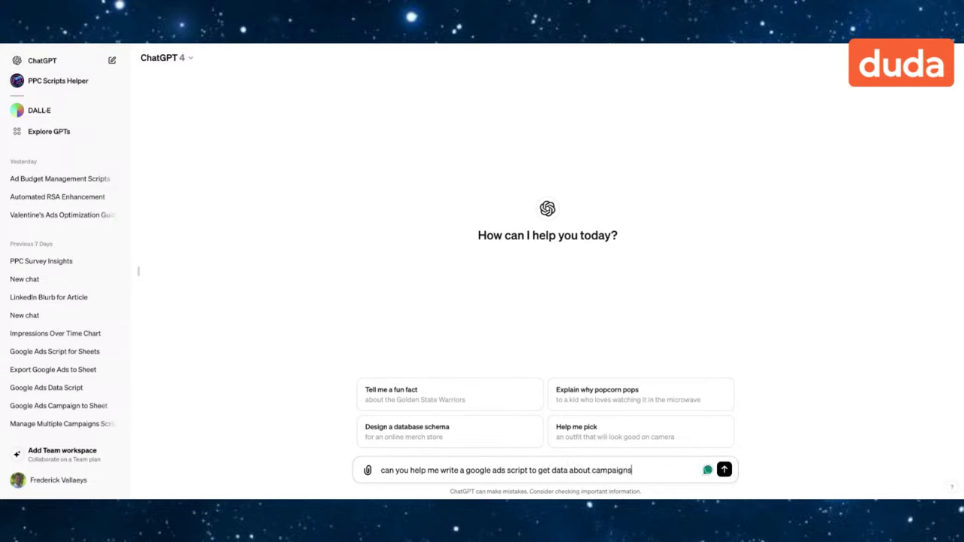
type(" and add themn")
key("BackSpace")
type("to a spreadsheet")
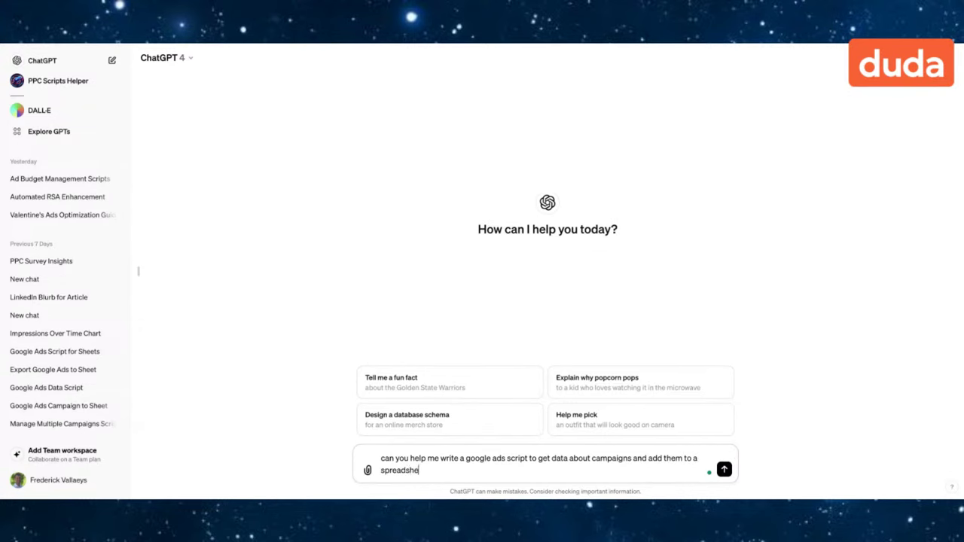
key("Left")
key("Left")
key("Left")
key("Left")
key("Left")
key("Left")
key("Left")
key("Left")
key("Left")
key("Left")
key("Left")
type("google")
key("Return")
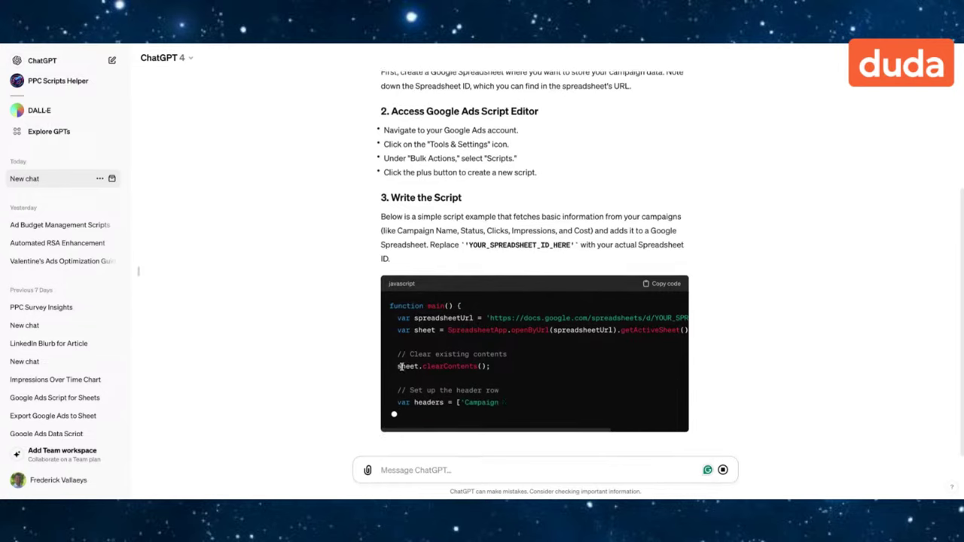
Review the generated script, its YOUR_SPREADSHEET_ID_HERE placeholder, and the authorization, scheduling and usage notes.
scroll(399, 367, "up", 3)
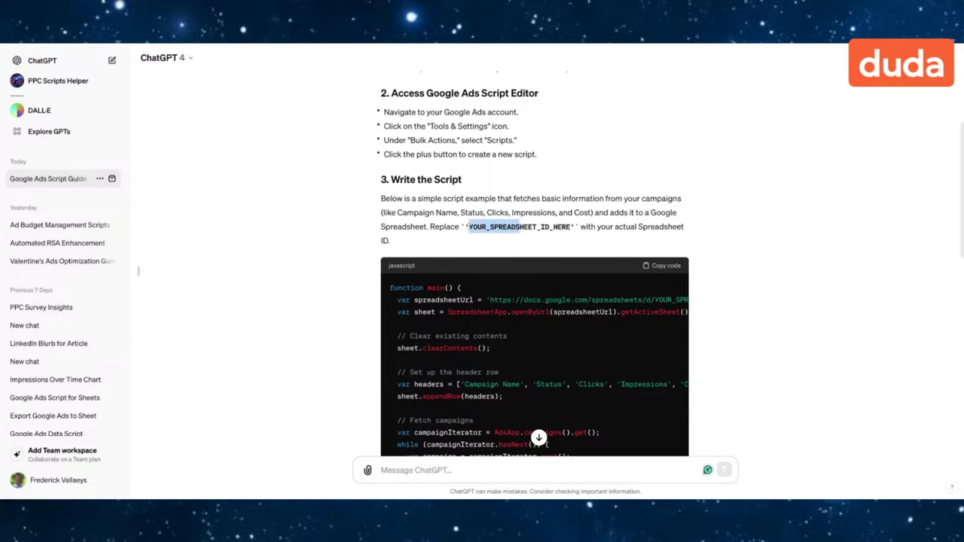
left_click_drag(520, 227, 571, 226)
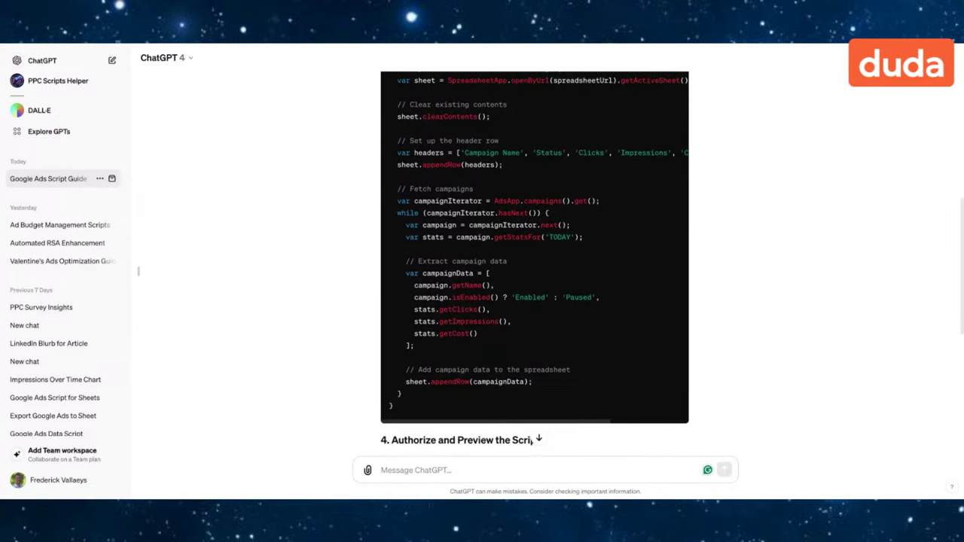
scroll(559, 290, "up", 2)
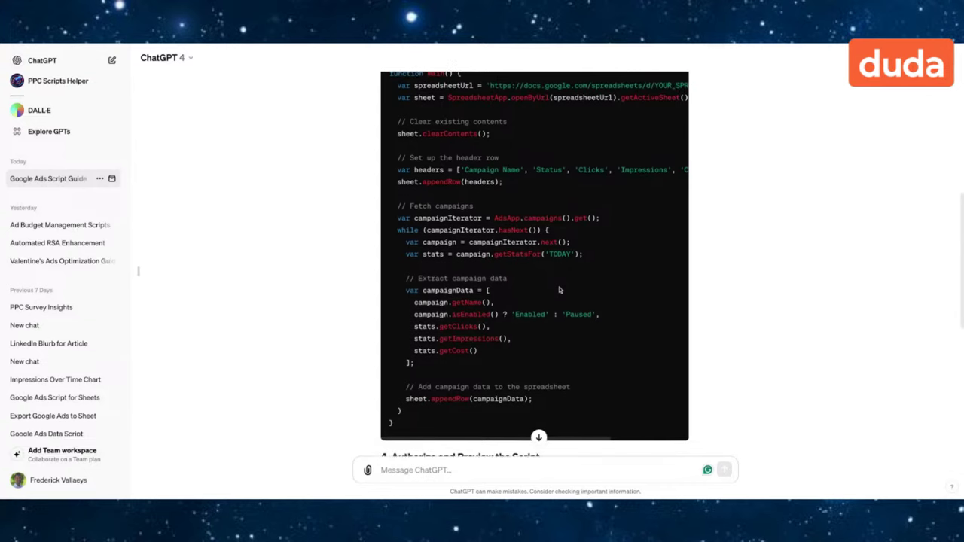
scroll(560, 290, "down", 5)
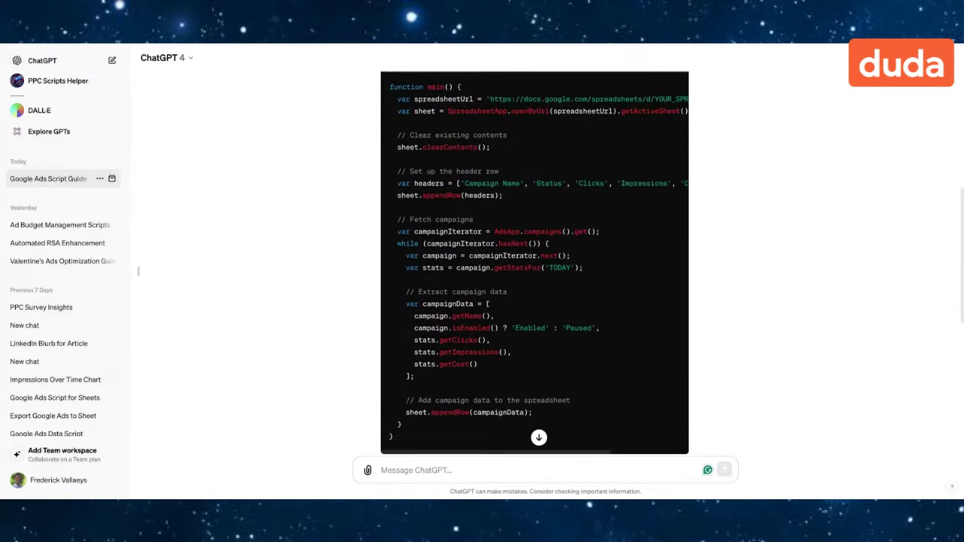
scroll(535, 264, "down", 4)
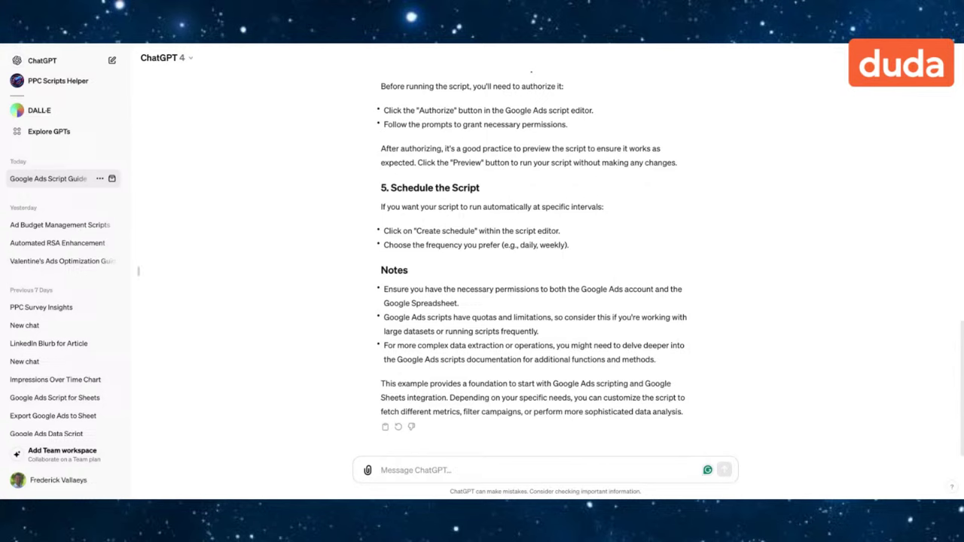
scroll(538, 253, "up", 10)
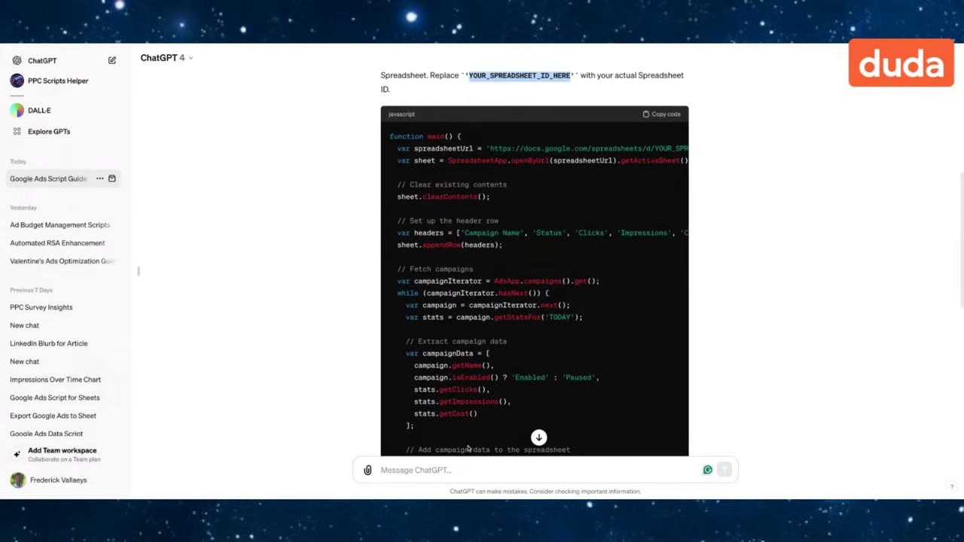
Ask for an explanation in pseudocode or plain English of what this script is doing.
left_click(382, 470)
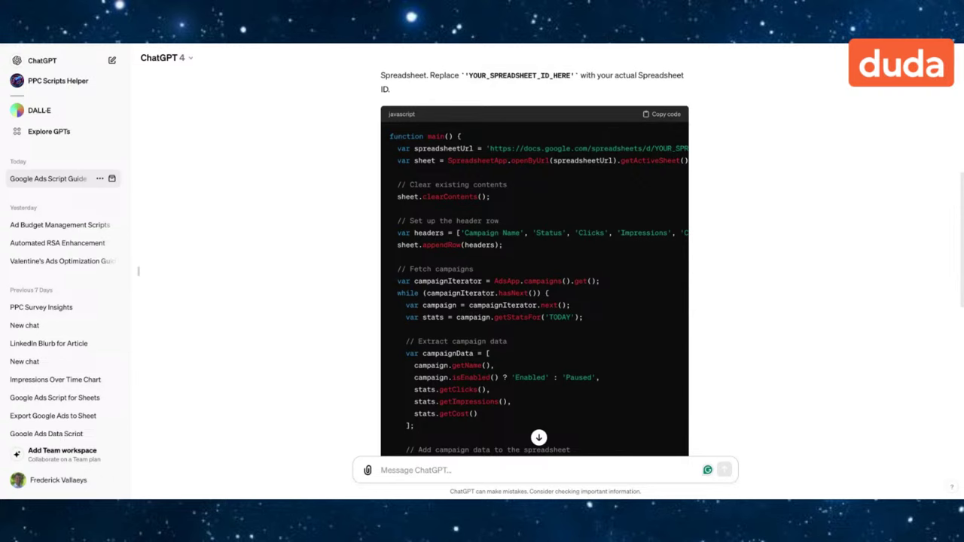
type("can")
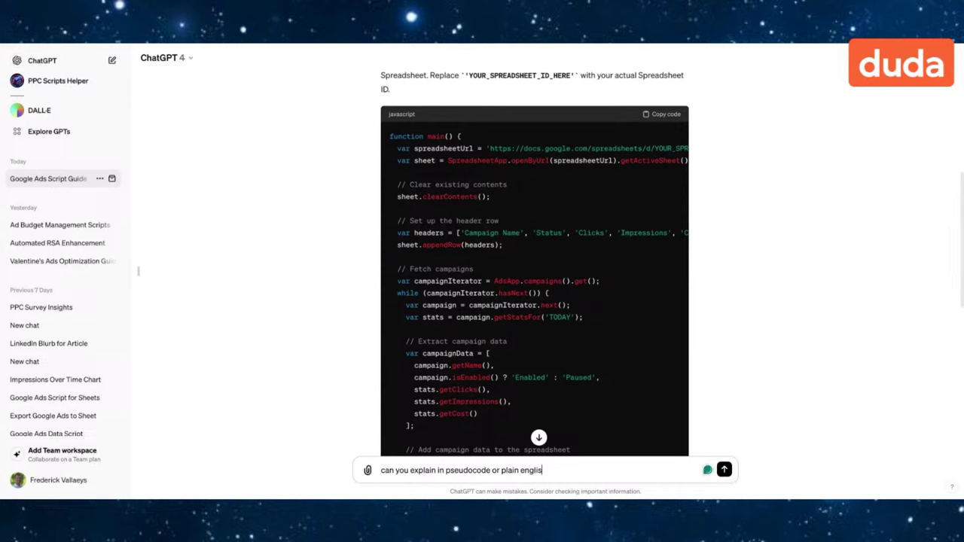
type("h what this script is doing")
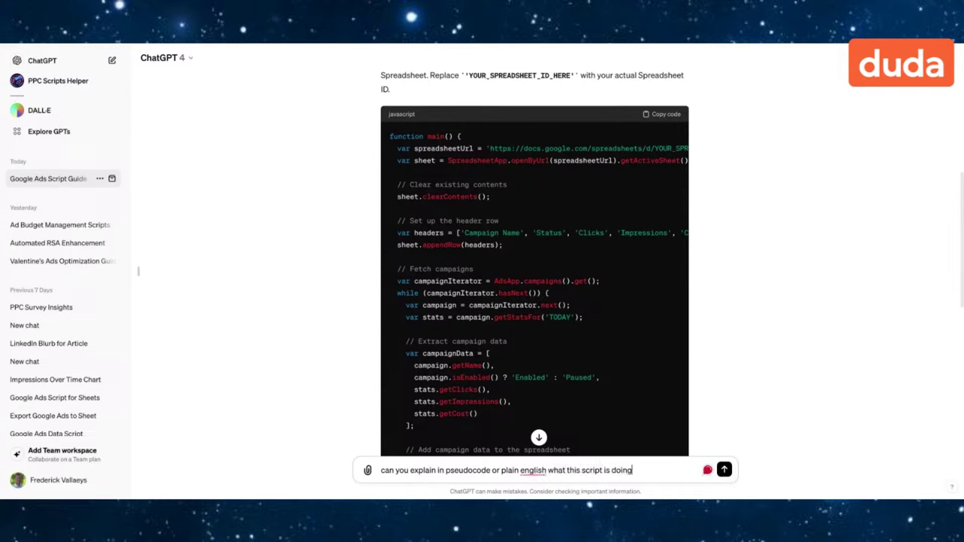
key("Return")
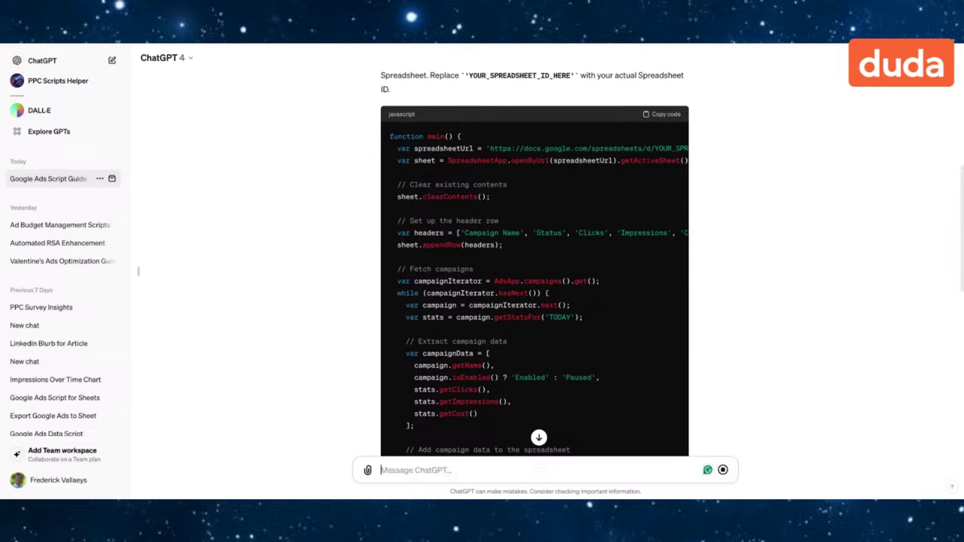
Ask for the script to be changed to pull last 30 days data instead.
left_click(539, 437)
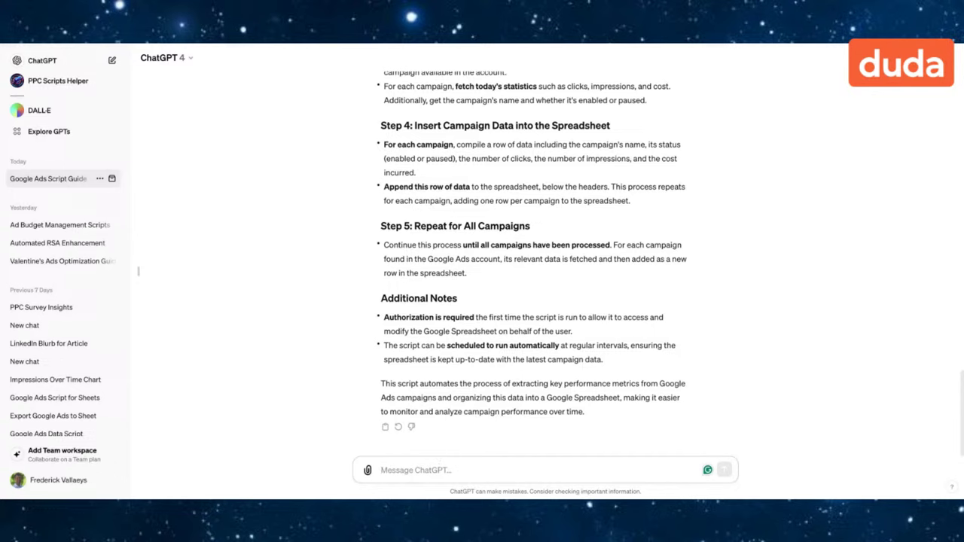
type("can you c")
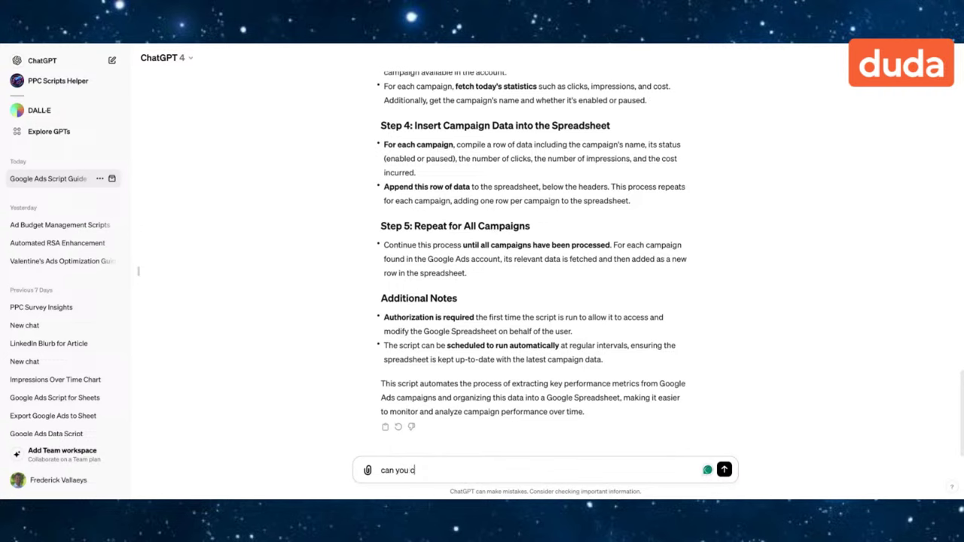
type("hange this sscript to pu")
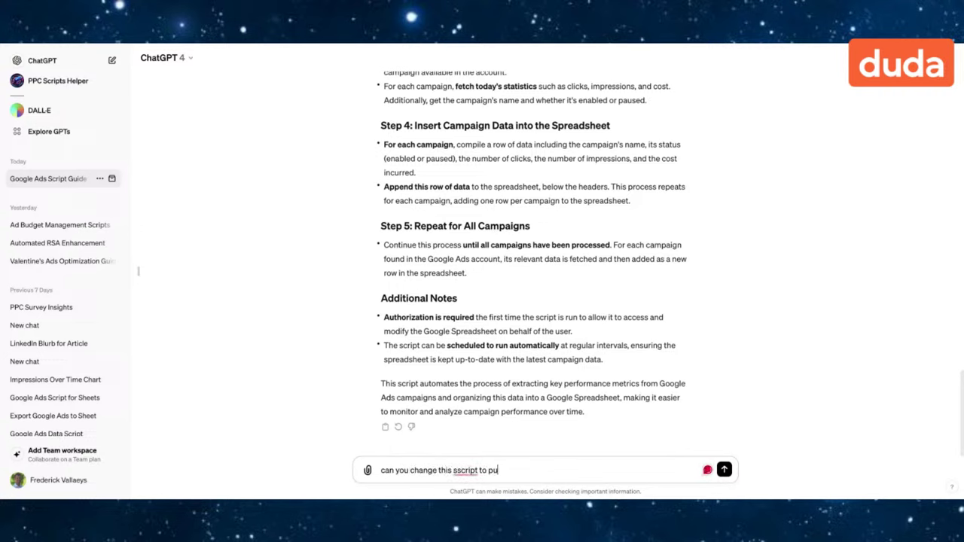
type("ll last 30 days data instead")
key("Return")
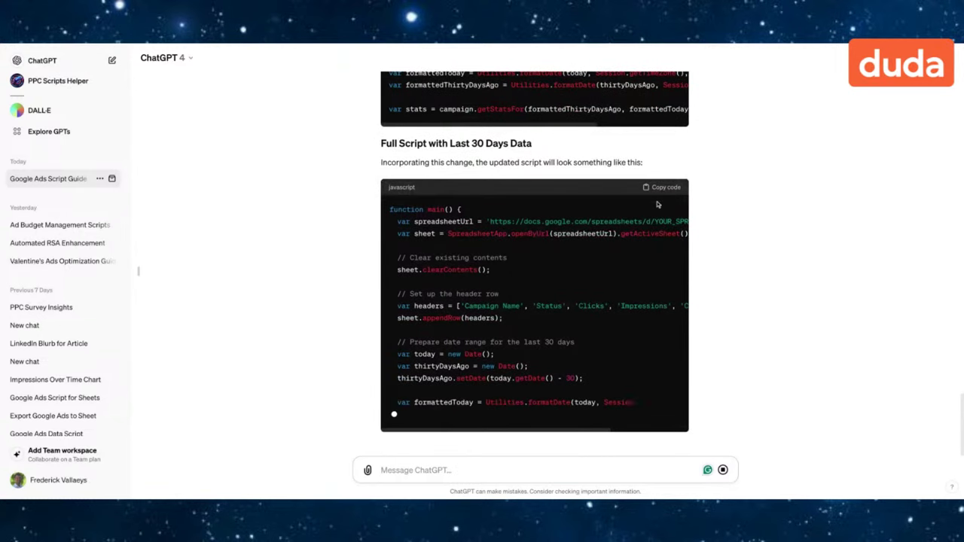
Copy the code under "Full Script with Last 30 Days Data" while checking its date range and campaign fields.
left_click(659, 187)
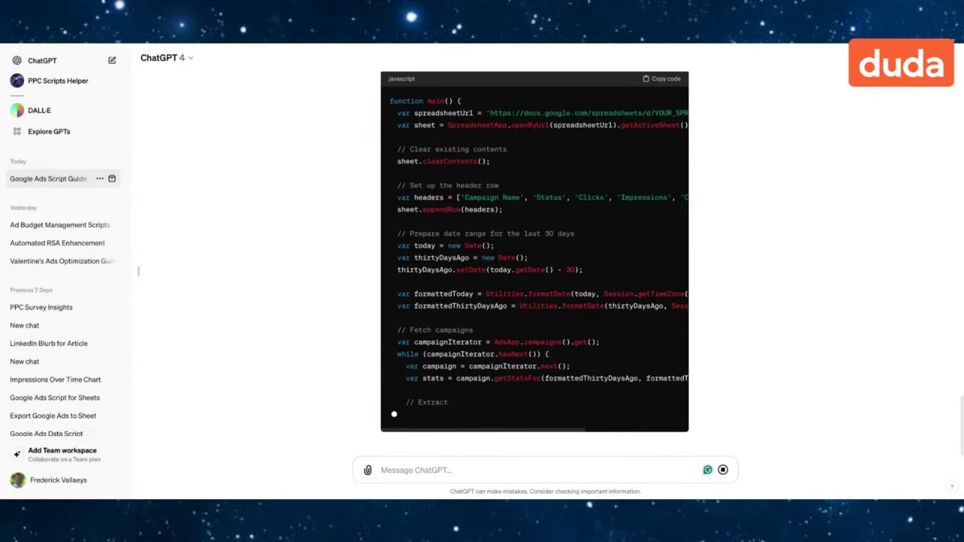
scroll(590, 194, "up", 3)
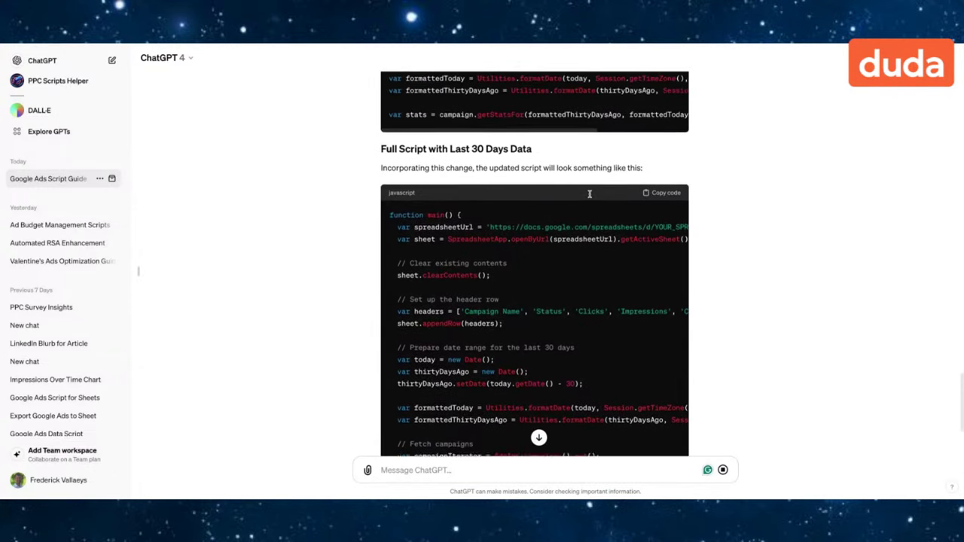
scroll(612, 265, "down", 5)
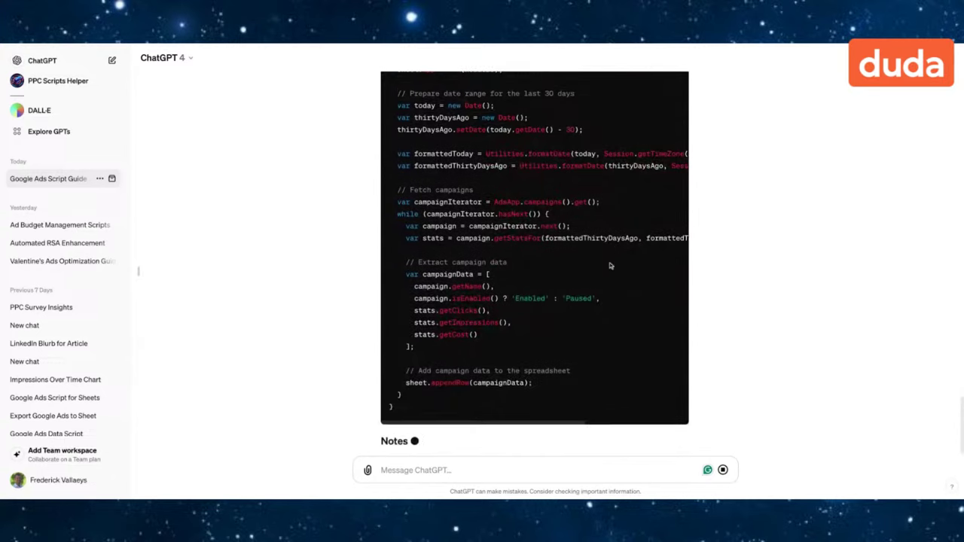
scroll(611, 266, "up", 2)
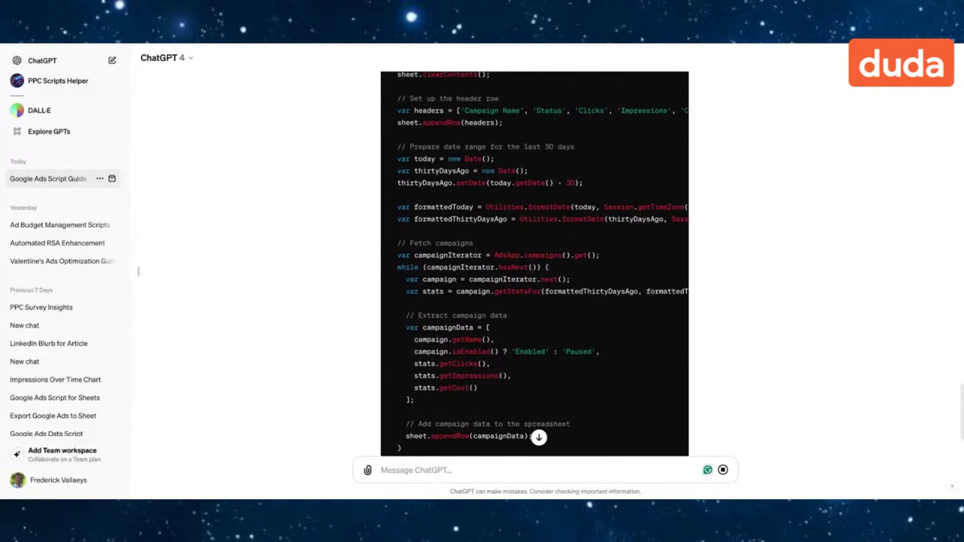
scroll(535, 260, "up", 3)
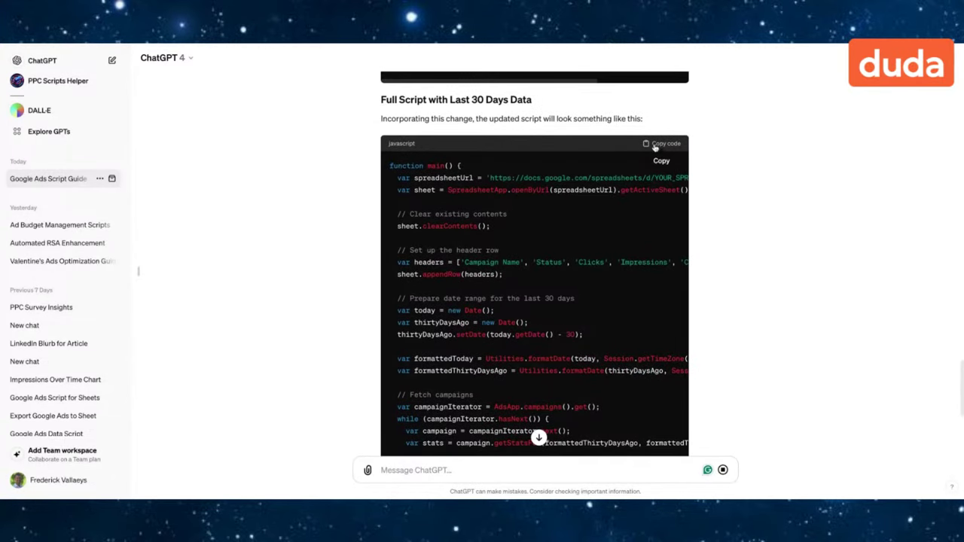
left_click(656, 145)
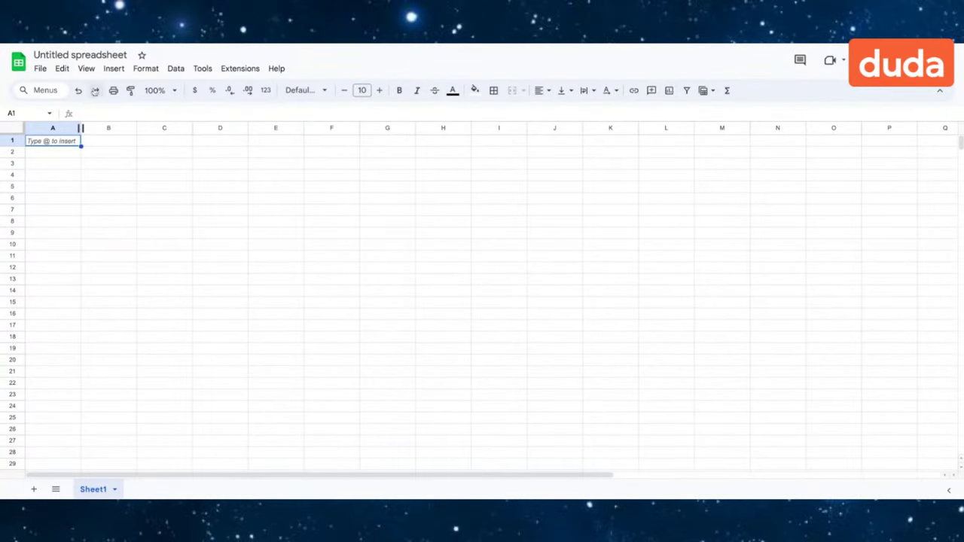
Switch to Google Sheets and rename the blank spreadsheet as "GPT ads data example".
left_click(79, 55)
type("GP")
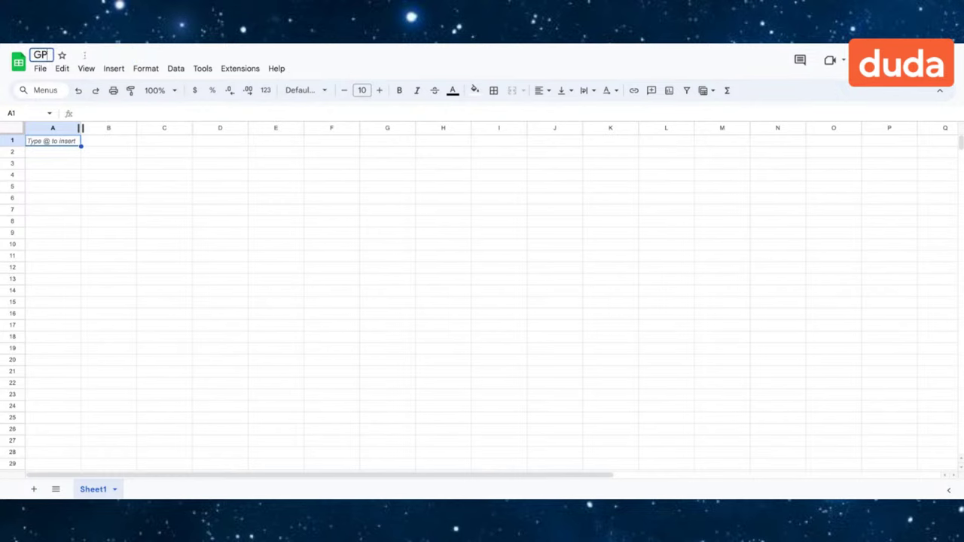
type("T ads data example")
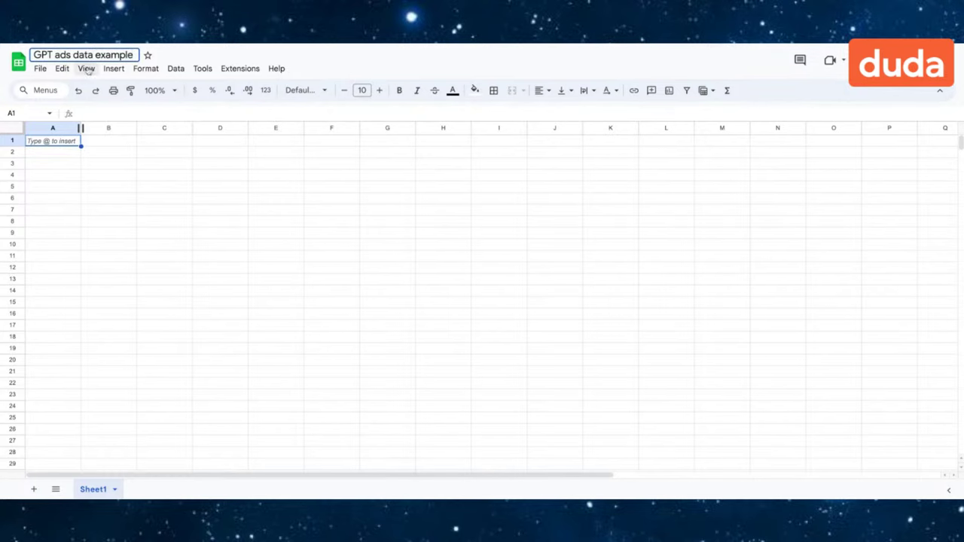
left_click(113, 164)
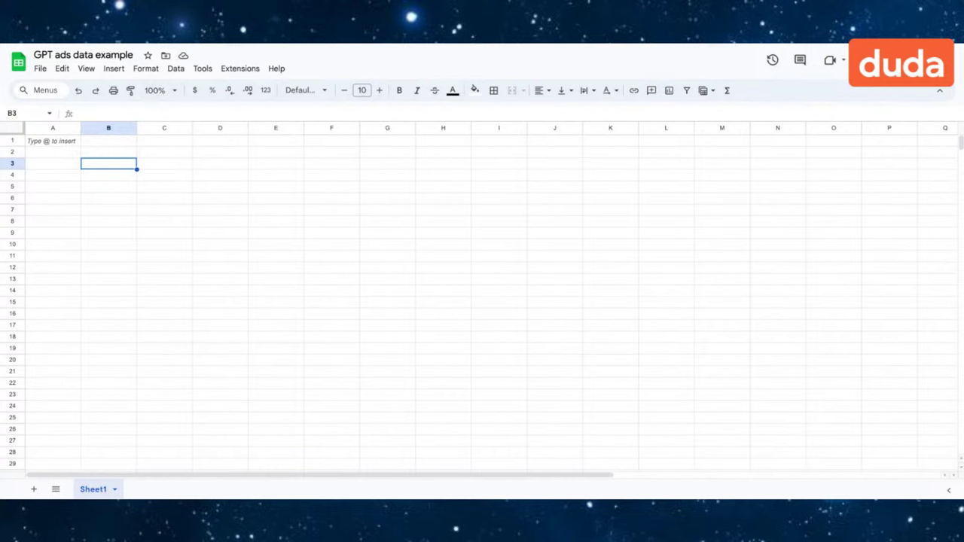
Paste the spreadsheet's URL into cell B3 and copy only its spreadsheet ID portion into cell B4.
key("ctrl+v")
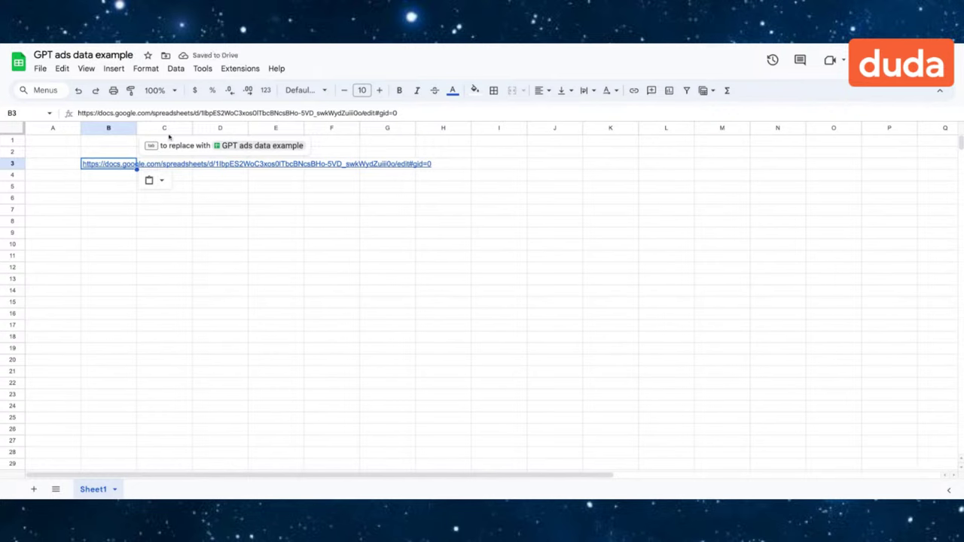
key("Tab")
key("shift+Right")
key("shift+Right")
key("shift+Right")
key("shift+Right")
key("shift+Right")
key("shift+Right")
key("shift+Right")
key("shift+Right")
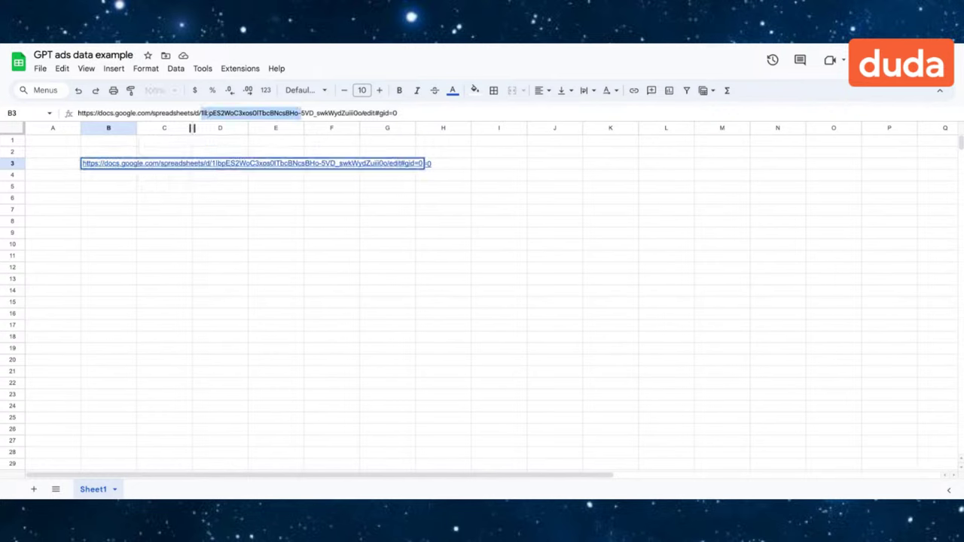
key("shift+Right")
key("shift+Right")
key("shift+Right")
key("shift+Right")
key("shift+Right")
key("shift+Right")
key("shift+Right")
key("shift+Right")
key("shift+Right")
key("shift+Right")
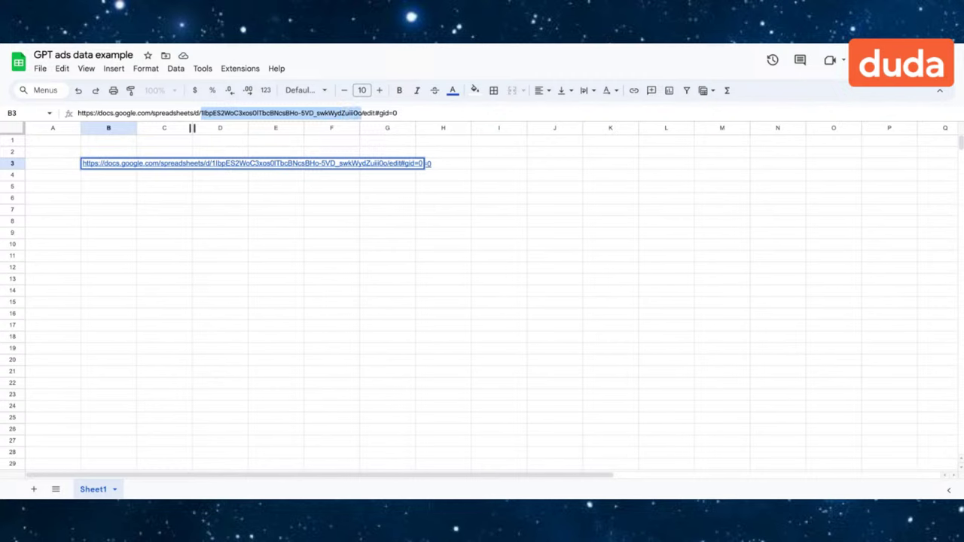
left_click(125, 177)
key("ctrl+v")
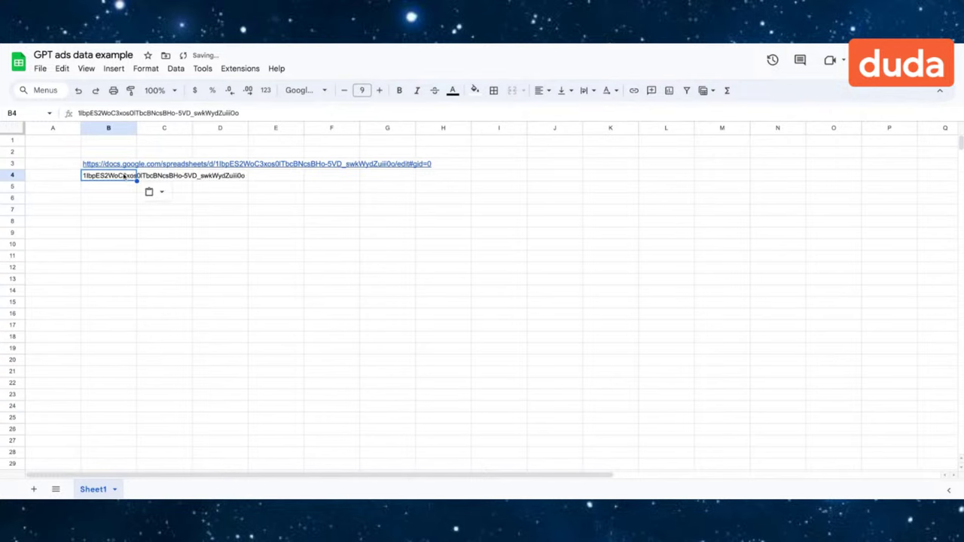
left_click(125, 198)
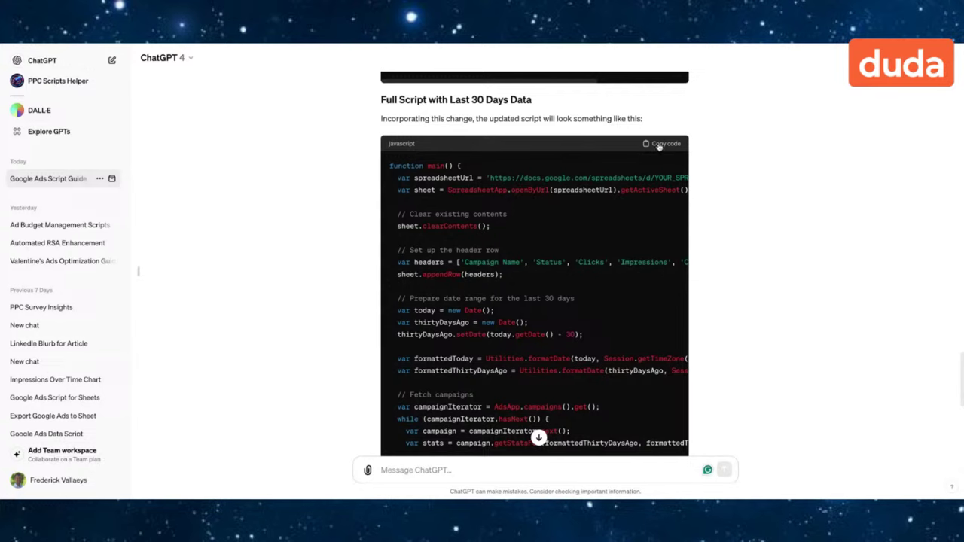
Copy the last-30-days script code, then switch to Google Ads and create a new blank script under bulk actions.
left_click(662, 144)
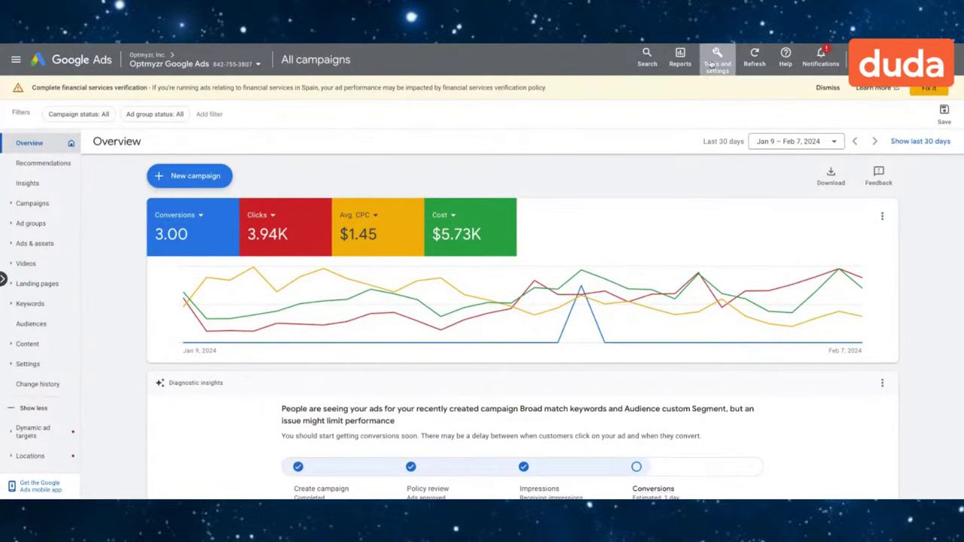
left_click(711, 64)
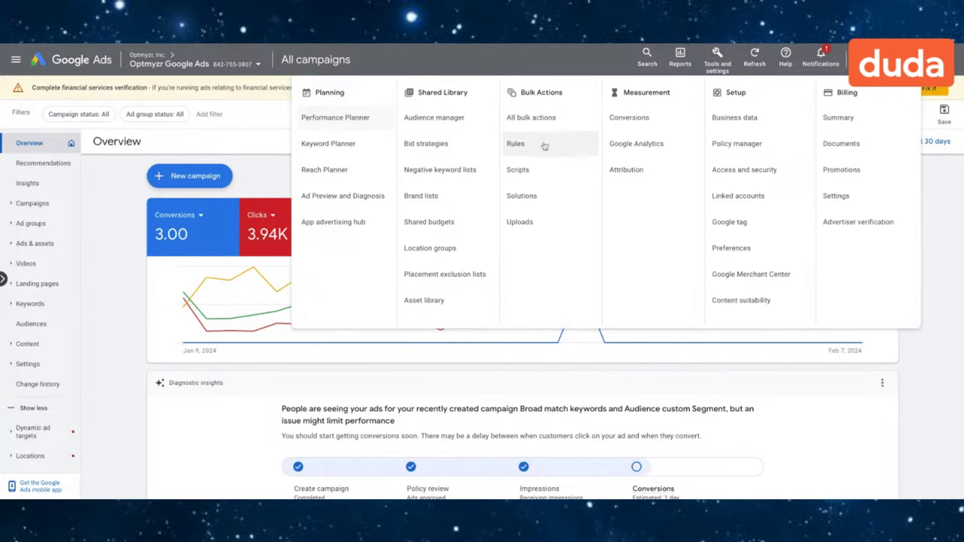
left_click(528, 171)
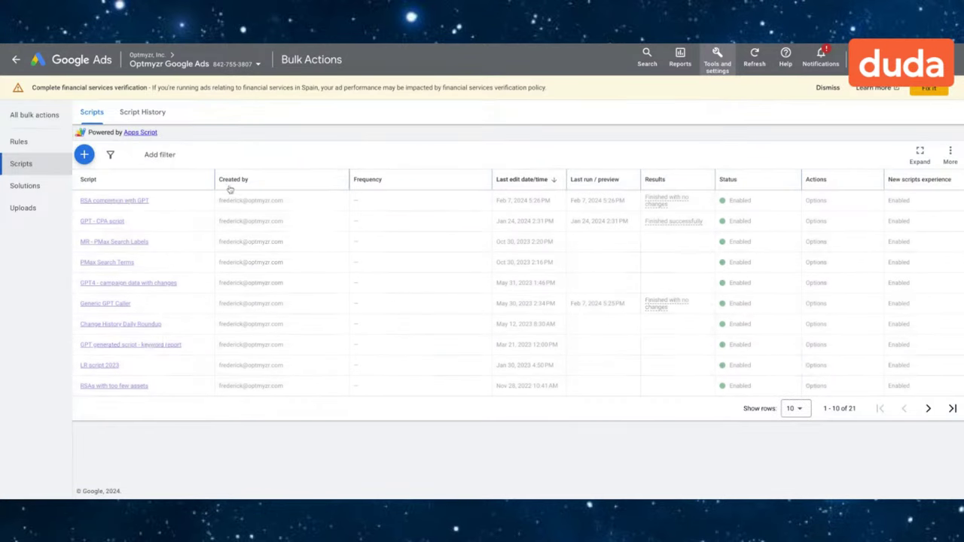
left_click(86, 156)
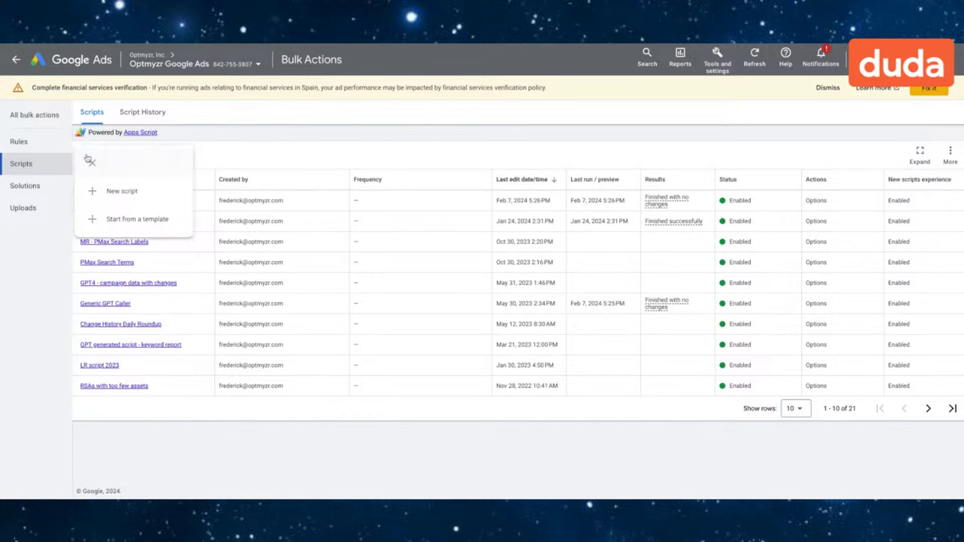
left_click(110, 192)
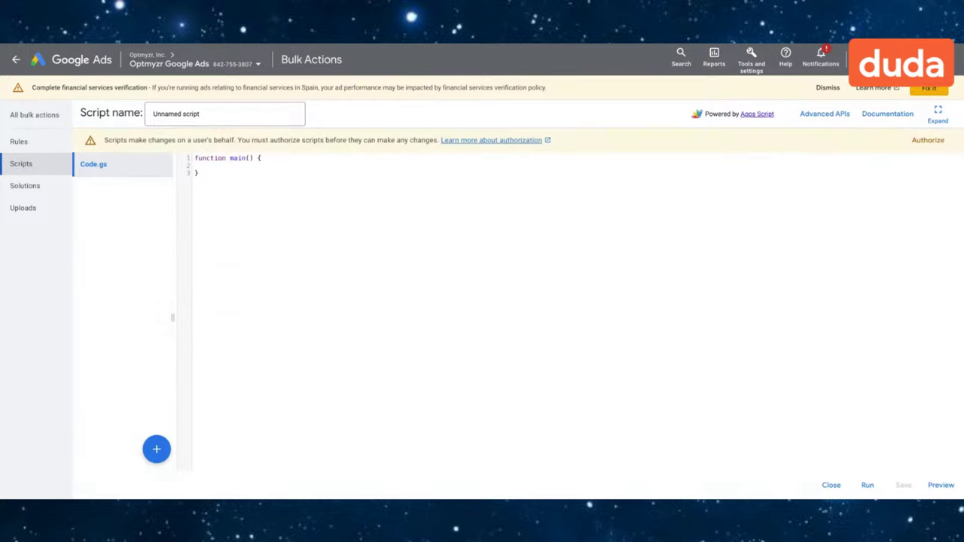
Replace the default code in Code.gs with the copied script and name the script "GPT test".
key("ctrl+a")
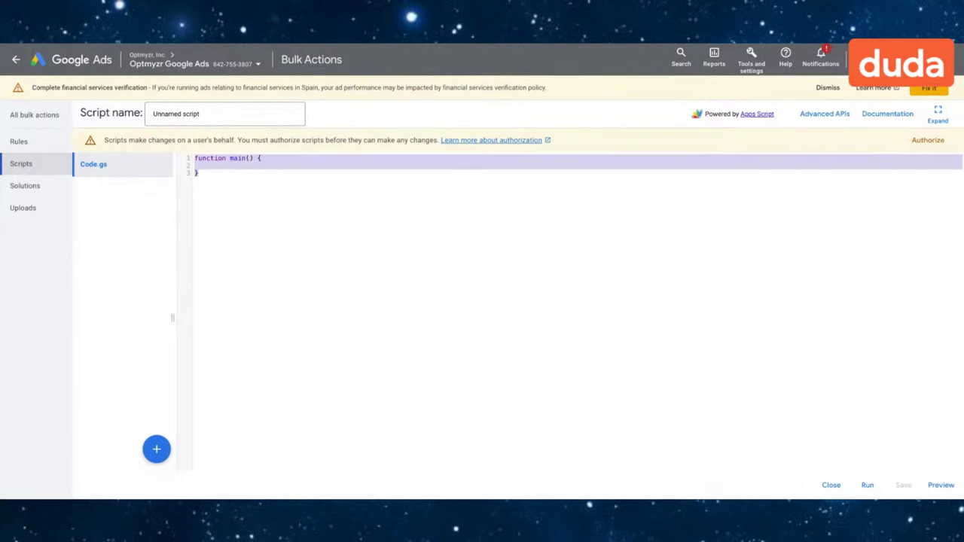
key("ctrl+v")
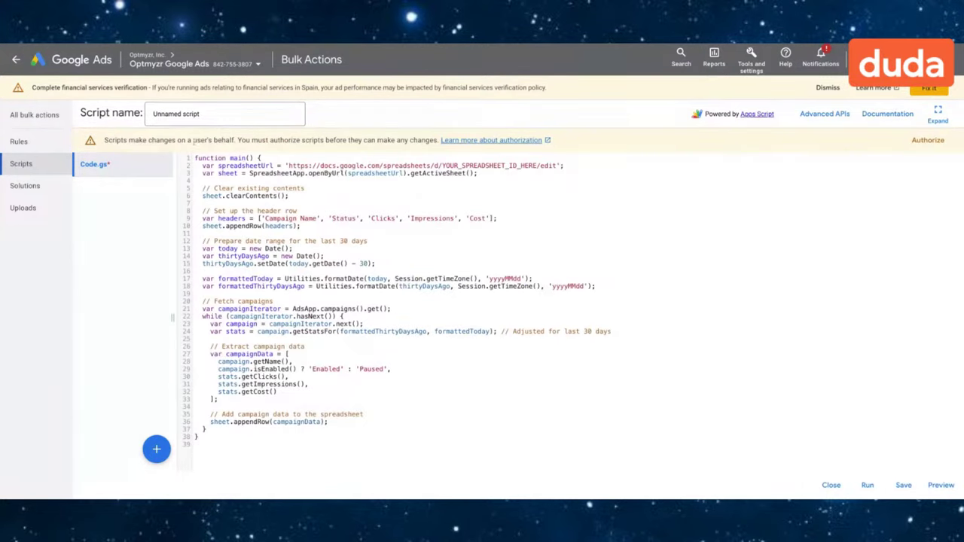
triple_click(183, 114)
type("GPT test")
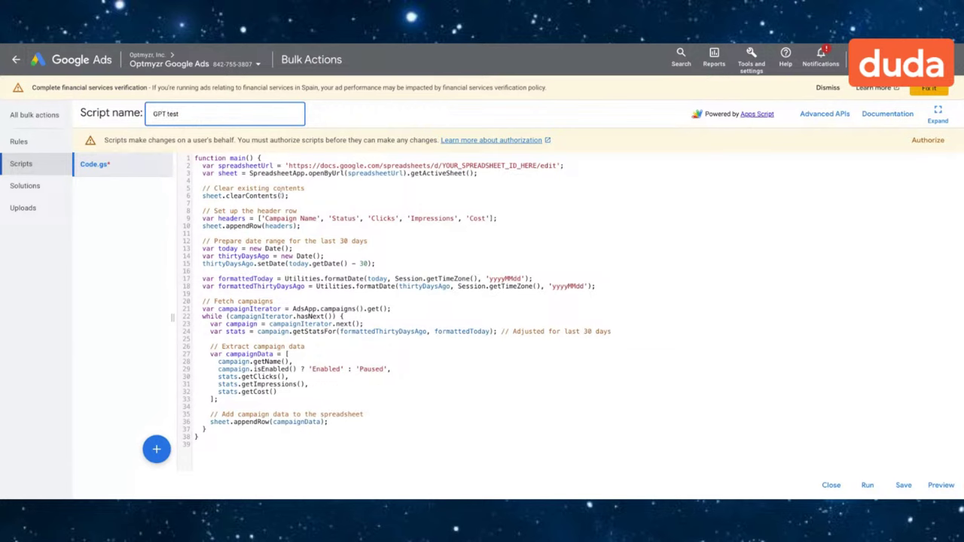
left_click(293, 204)
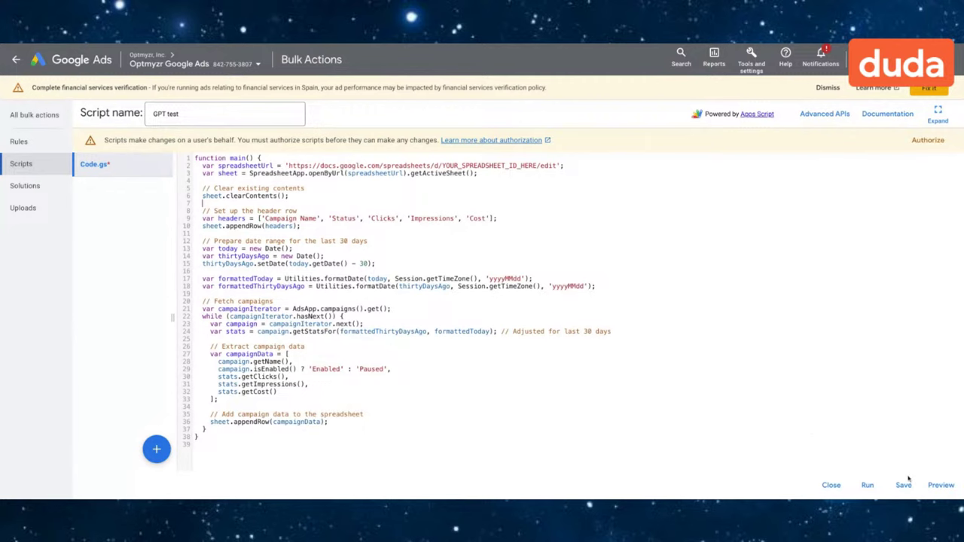
Preview the script and authorize it to access the account's Google Sheets spreadsheets and Google Ads data.
left_click(940, 486)
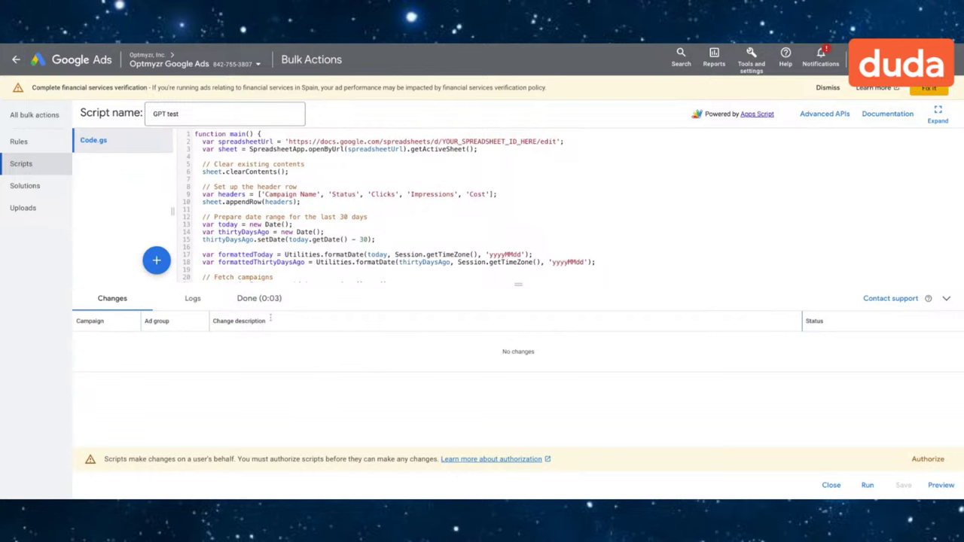
left_click(927, 459)
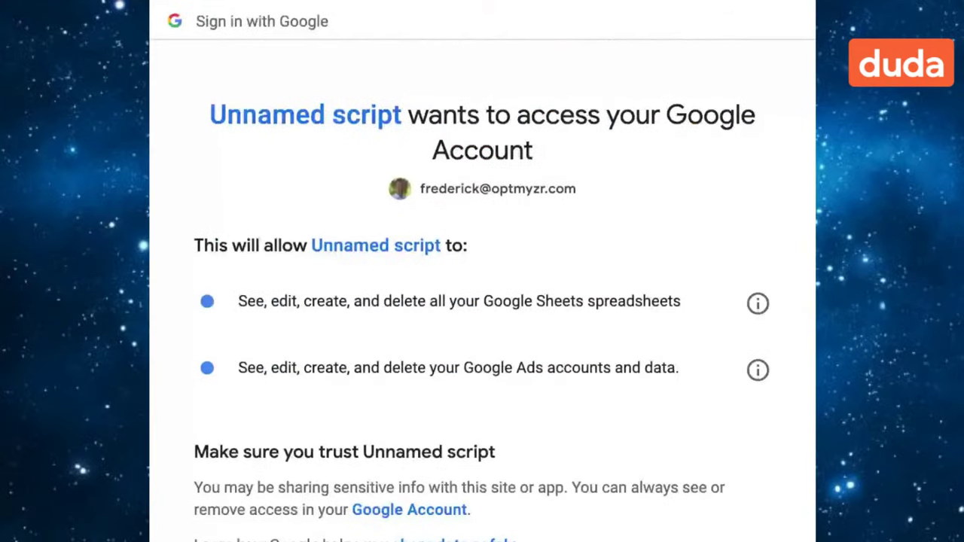
scroll(551, 251, "down", 3)
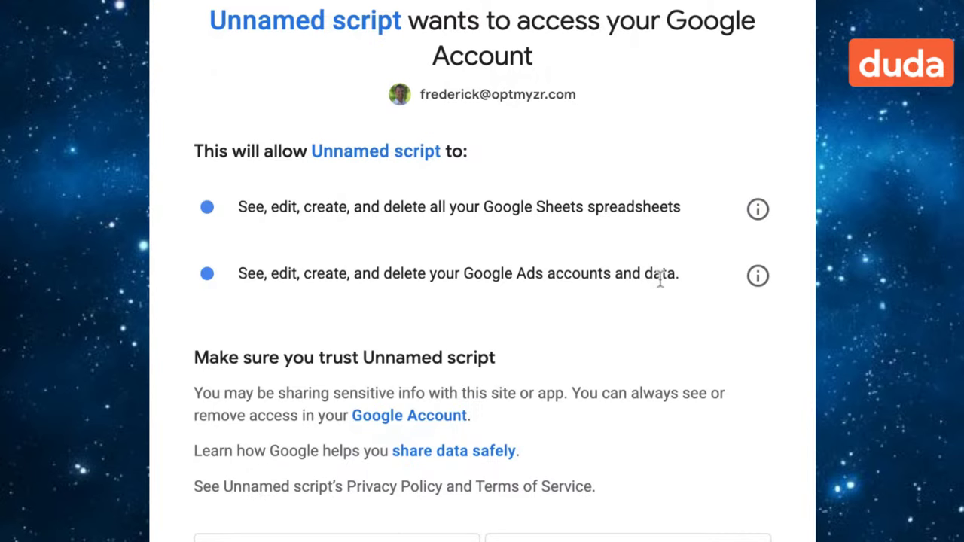
scroll(659, 279, "down", 1)
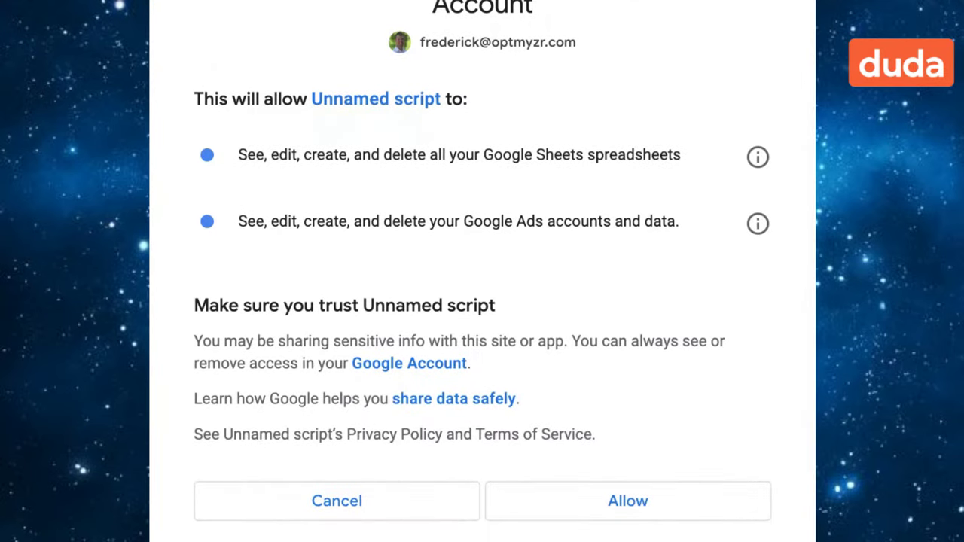
scroll(596, 213, "down", 1)
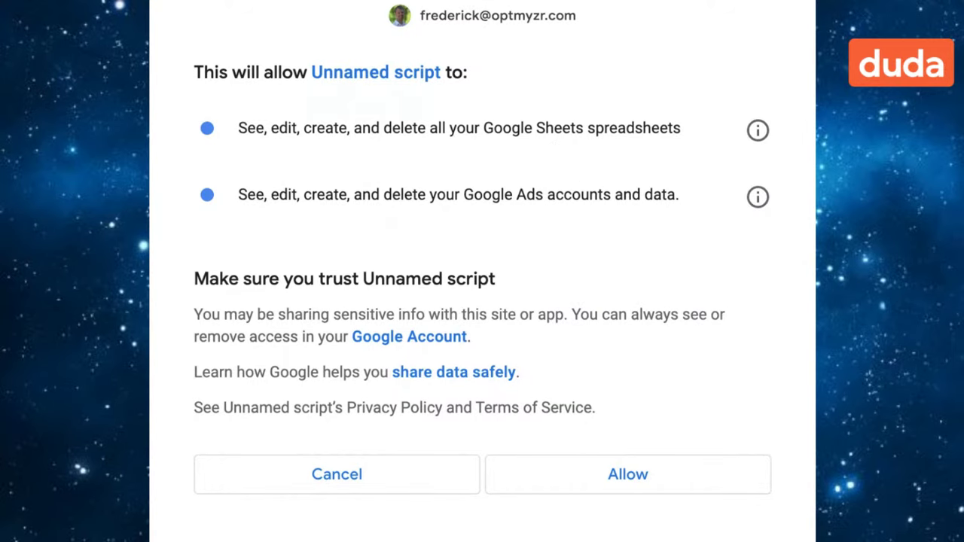
scroll(585, 247, "down", 1)
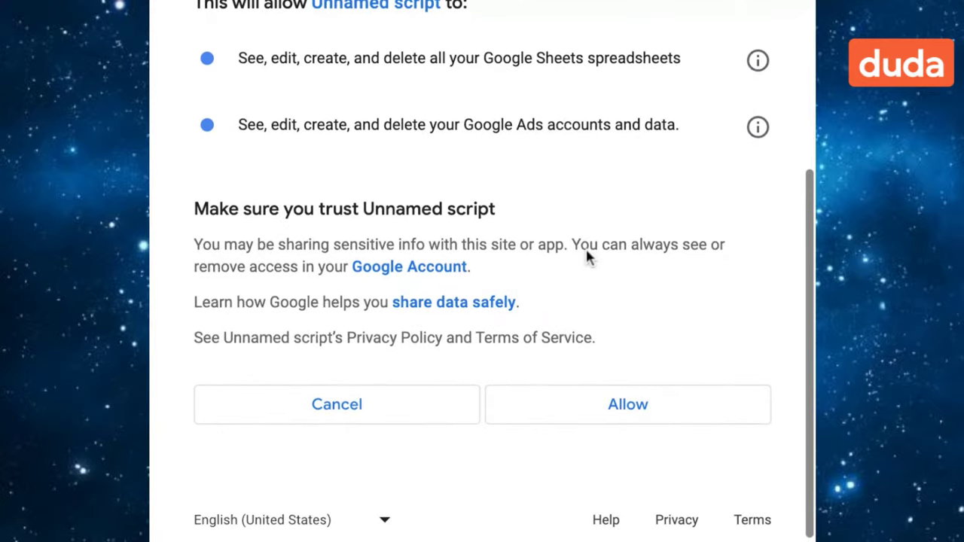
left_click(637, 405)
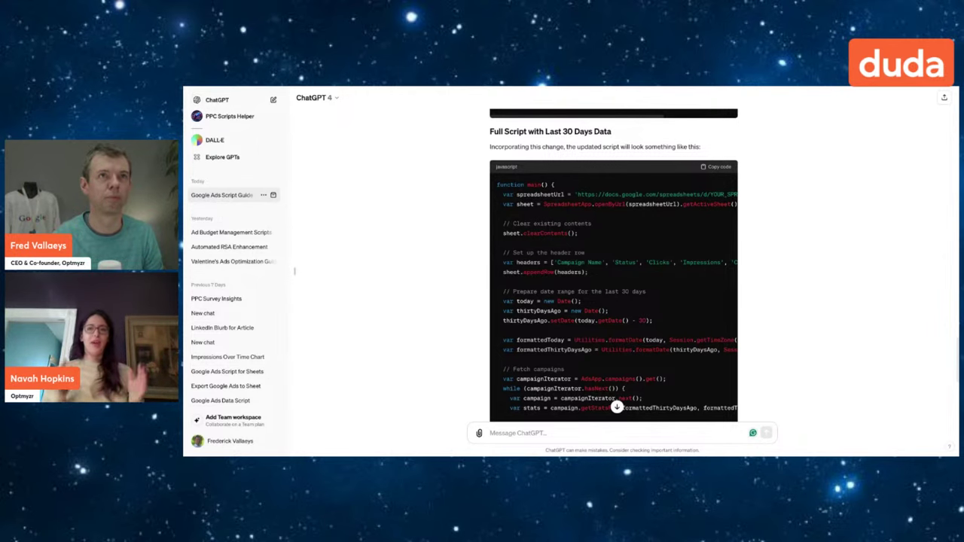
Copy the spreadsheet ID from cell B4 of the Google Sheet and paste it over YOUR_SPREADSHEET_ID_HERE in the script's spreadsheetUrl line.
key("alt+Tab")
left_click(292, 194)
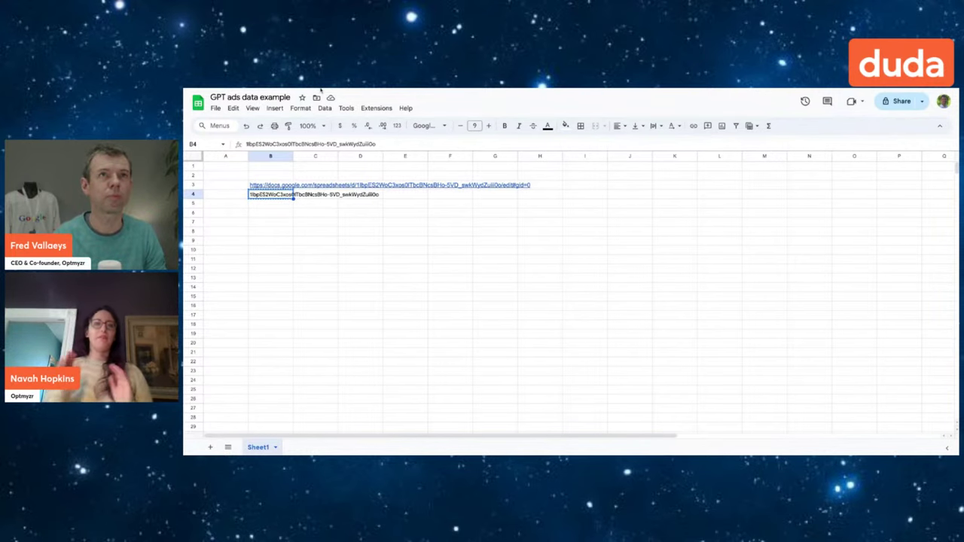
key("alt+Tab")
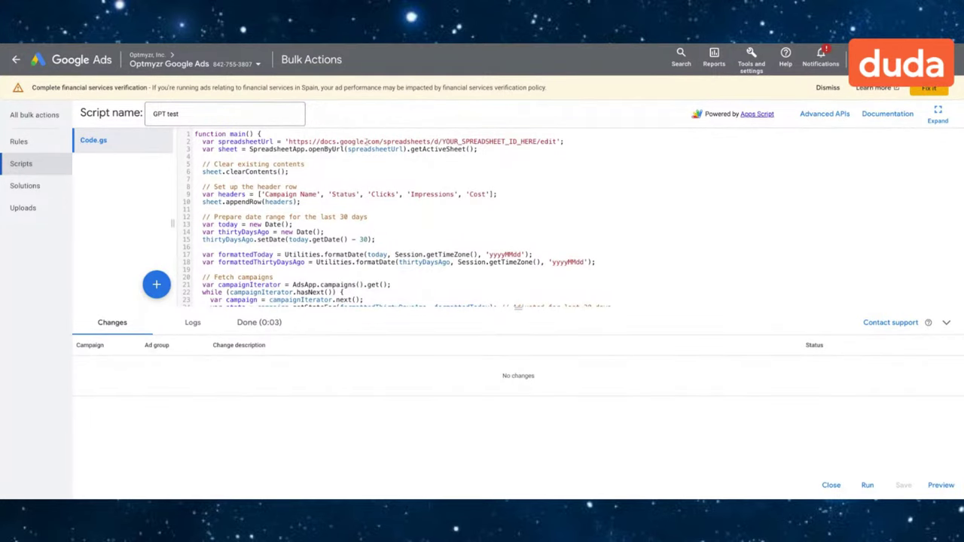
double_click(482, 141)
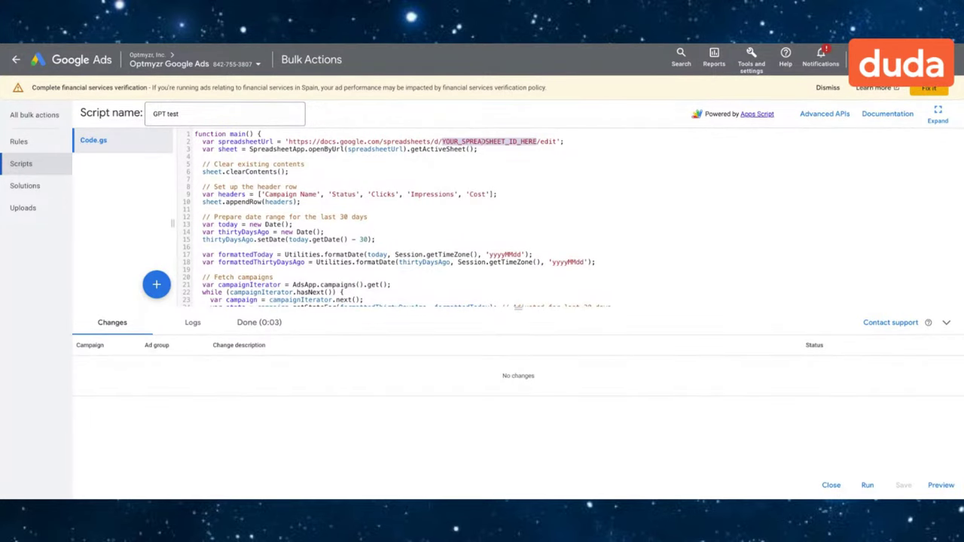
key("ctrl+v")
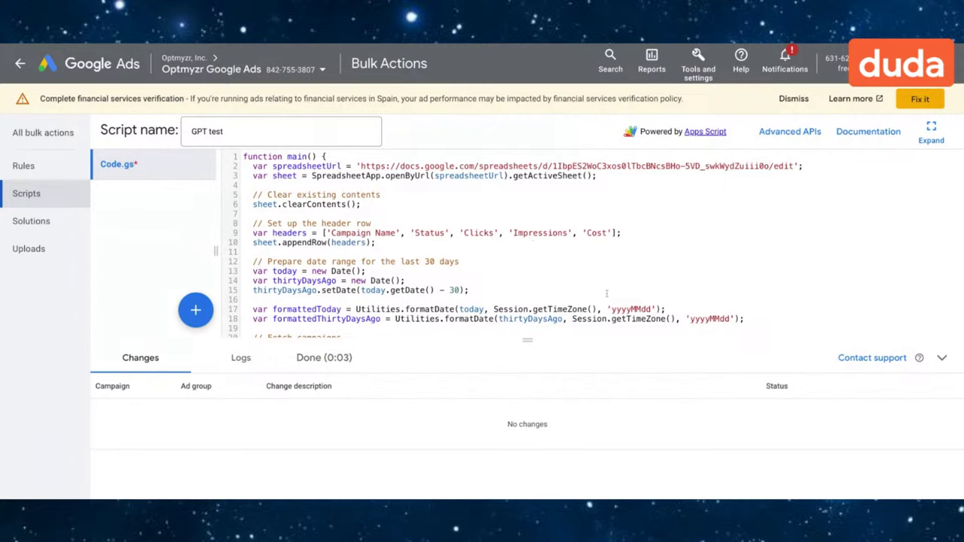
Preview the script with the real spreadsheet URL and show its logs.
scroll(712, 283, "down", 5)
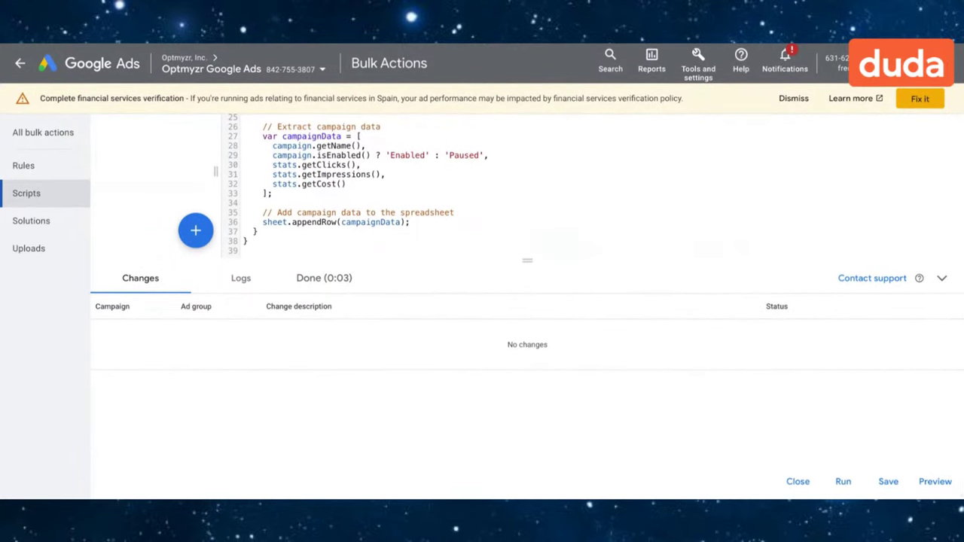
left_click(933, 481)
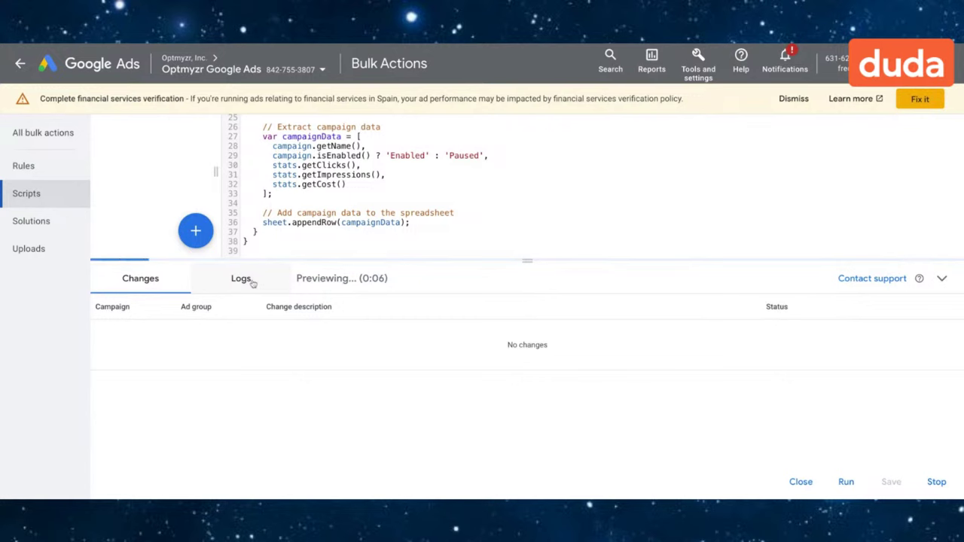
left_click(251, 282)
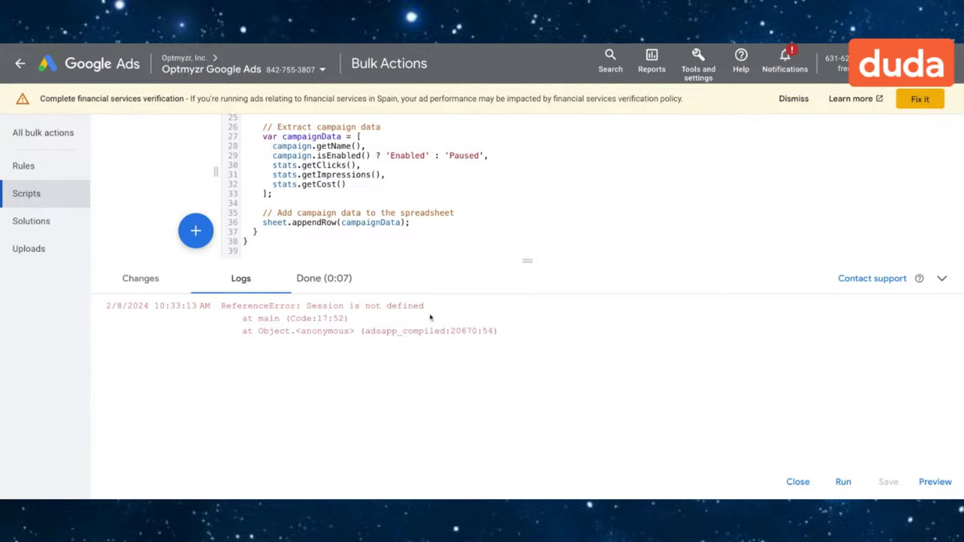
Copy the full logged error text and send it to ChatGPT after the words "i got this error:".
triple_click(502, 332)
left_click_drag(502, 332, 220, 306)
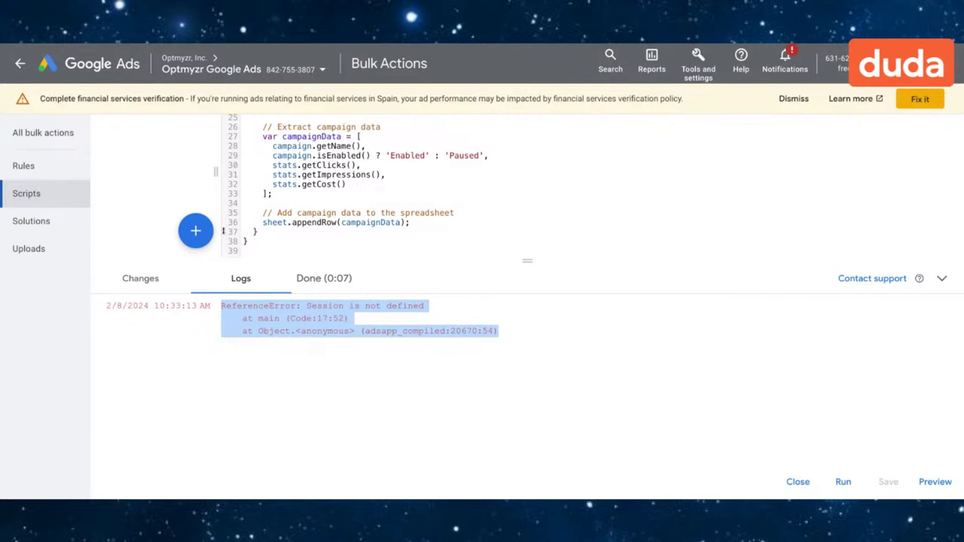
left_click(153, 45)
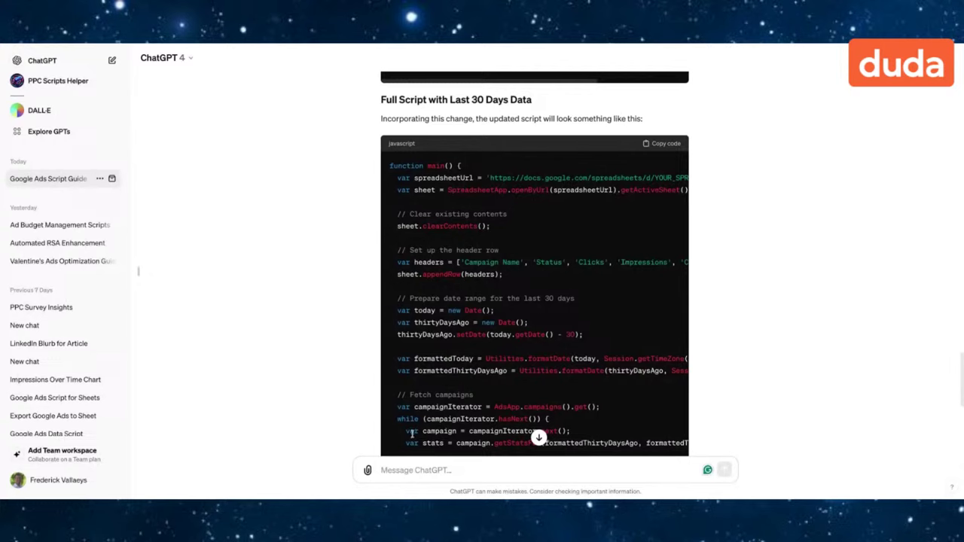
type("i g")
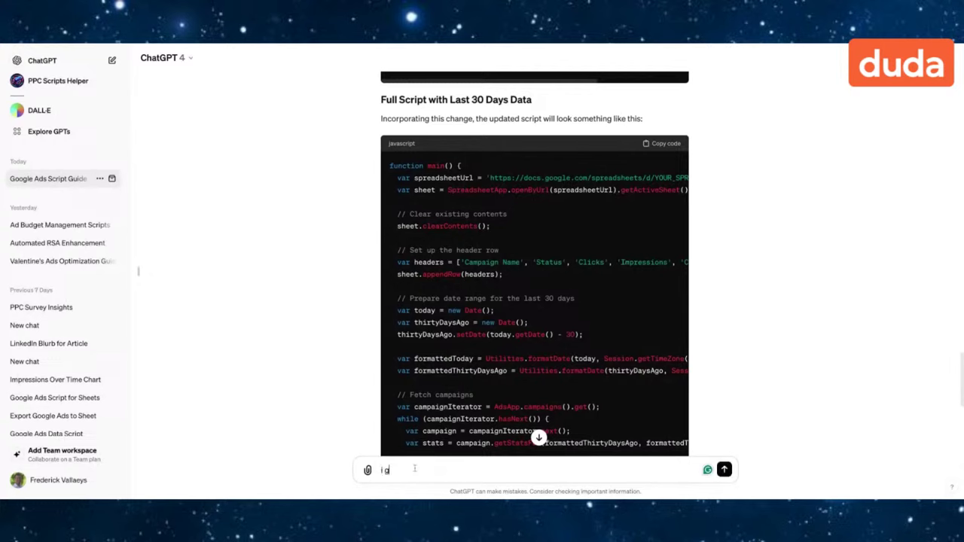
type("ot this error:")
type("ReferenceError: Session is not defined     at main (Code:71:32)     at Object.<anonymous> (adsapp_compiled:20873:54)")
key("Return")
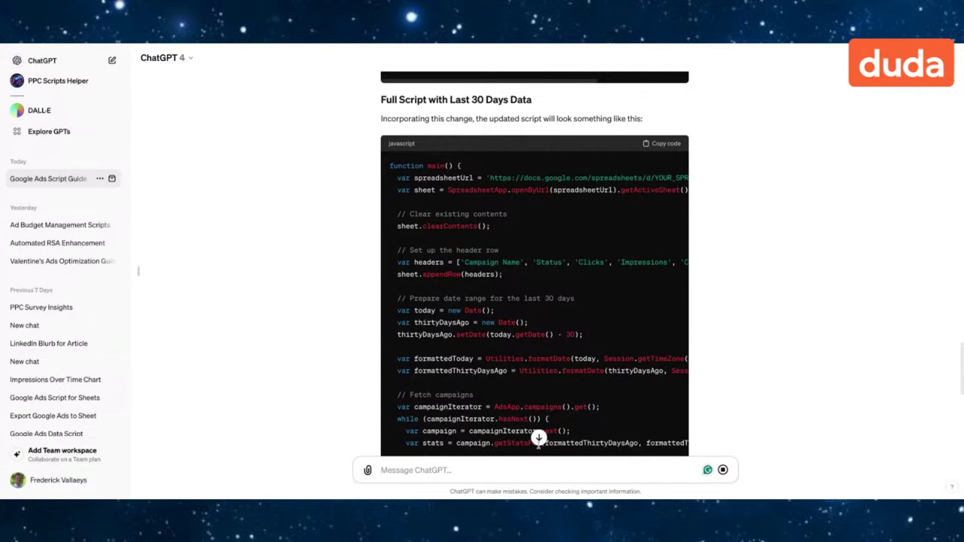
Copy the adjusted script code from ChatGPT's reply to the Session error and look over the rest of the answer.
left_click(539, 437)
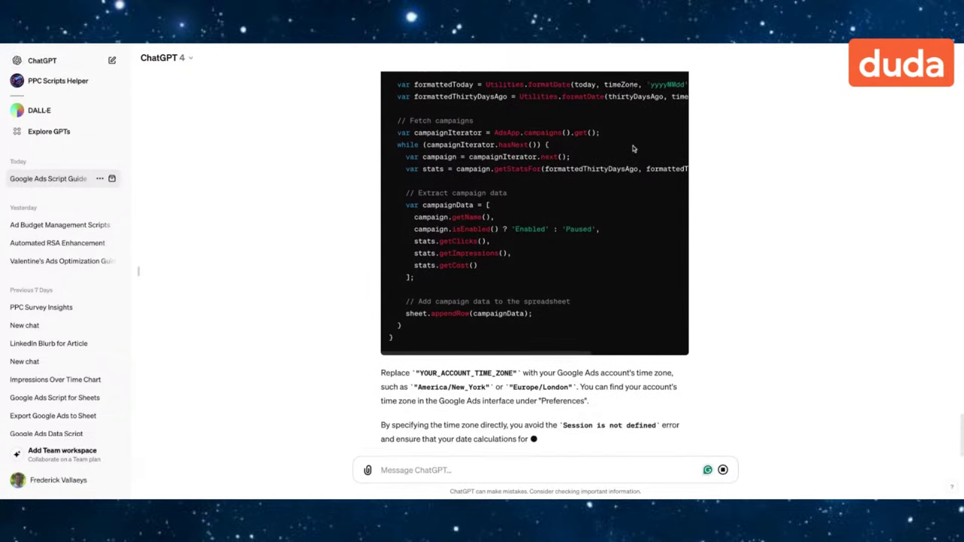
scroll(633, 145, "up", 6)
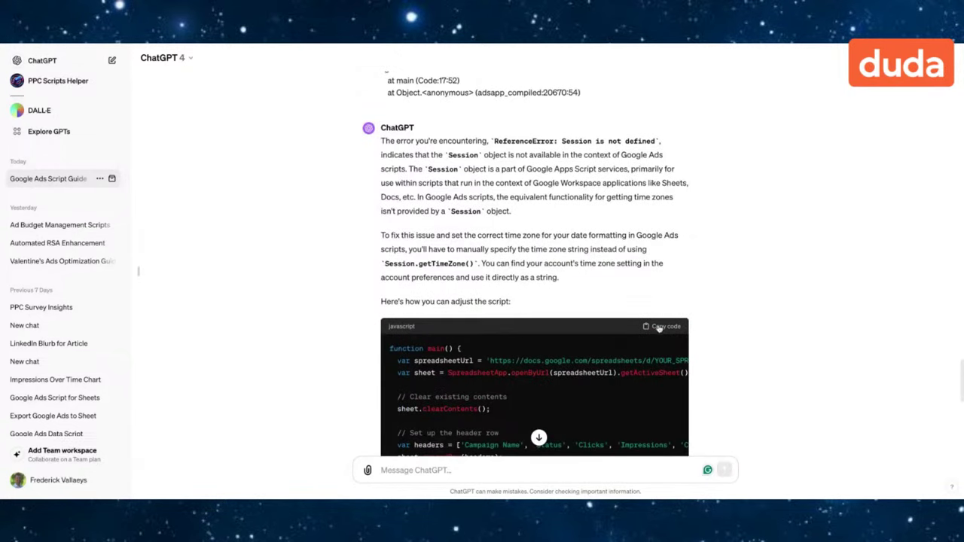
left_click(658, 327)
scroll(550, 340, "down", 10)
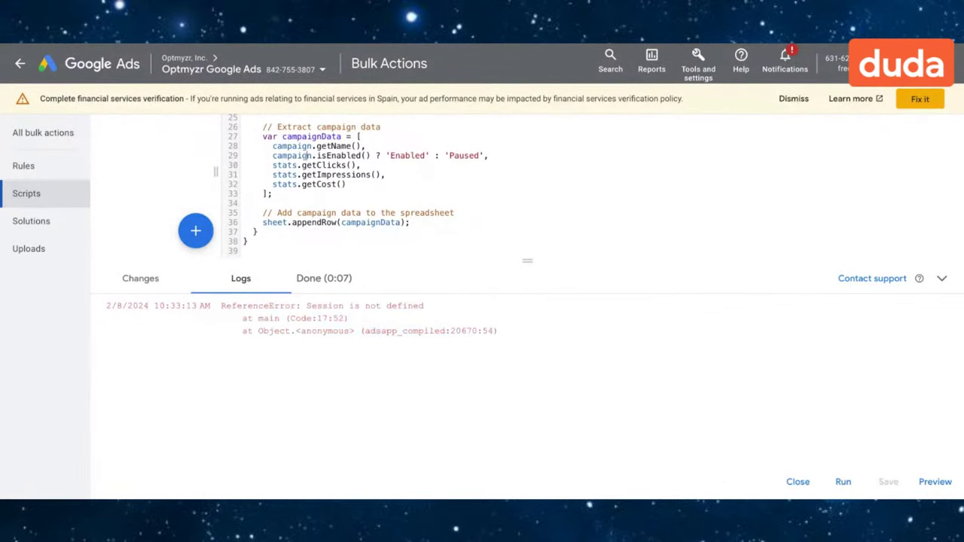
In the Google Ads script, replace everything below the spreadsheetUrl line with the adjusted code from ChatGPT.
scroll(301, 181, "up", 10)
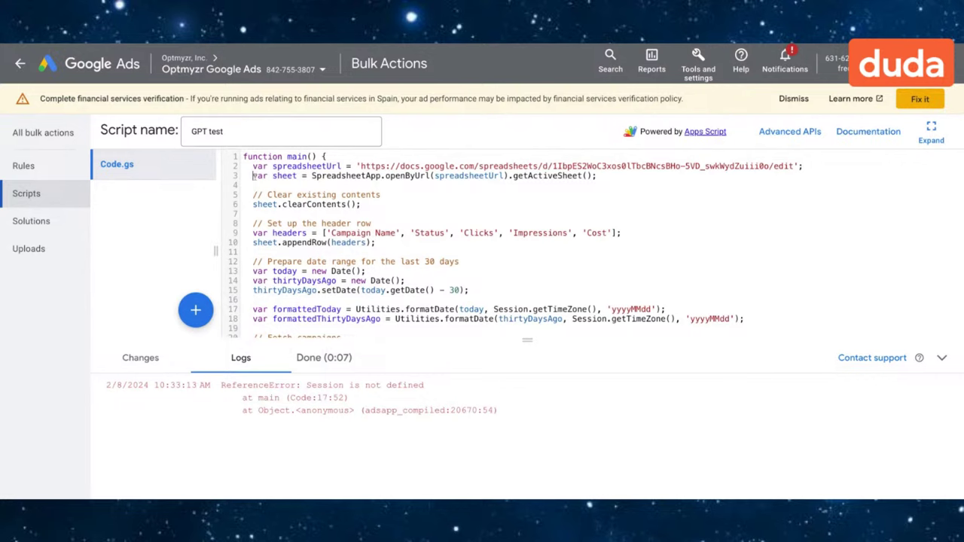
key("Return")
key("Return")
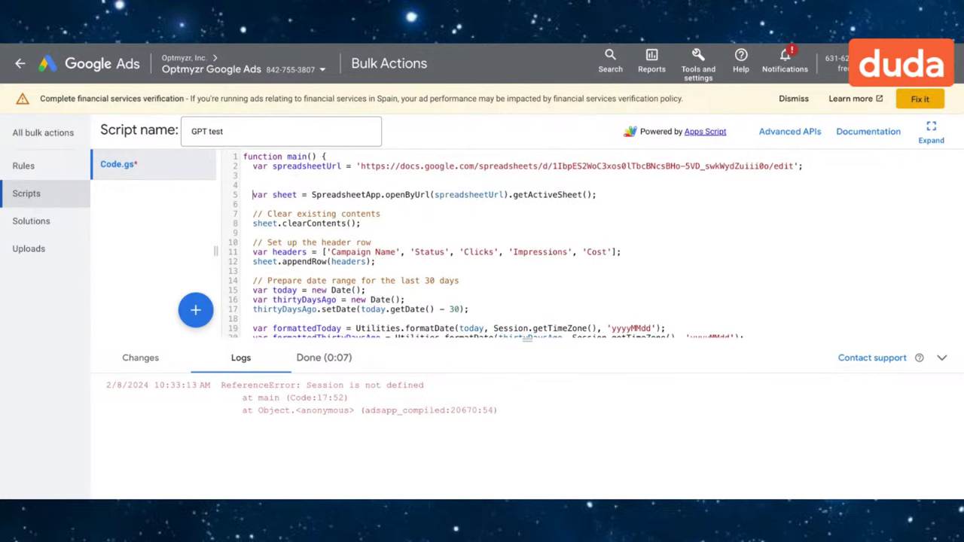
key("shift+Down")
key("shift+Down")
key("shift+Down")
key("shift+Down")
key("shift+Down")
key("shift+Down")
key("shift+Down")
key("shift+Down")
key("shift+Down")
key("shift+Down")
key("shift+Down")
key("shift+Down")
key("shift+Down")
key("shift+Down")
key("shift+Down")
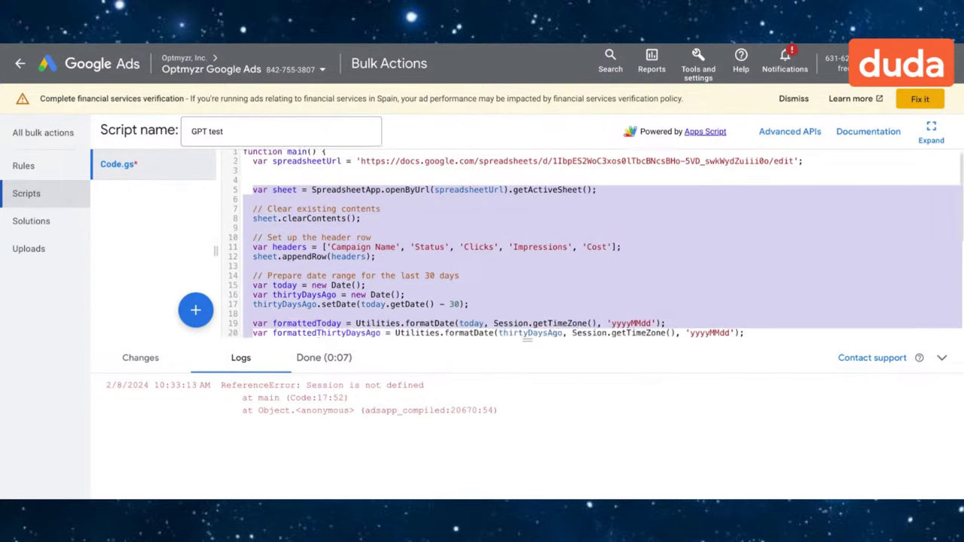
key("shift+Down")
key("shift+Down")
key("shift+Down")
key("shift+Down")
key("shift+Down")
key("shift+Down")
key("shift+Down")
key("shift+Down")
key("shift+Down")
key("shift+Down")
key("shift+Down")
key("shift+Down")
key("shift+Down")
key("shift+Down")
key("shift+Down")
key("shift+Down")
key("shift+Down")
key("shift+Down")
key("shift+Down")
key("shift+Down")
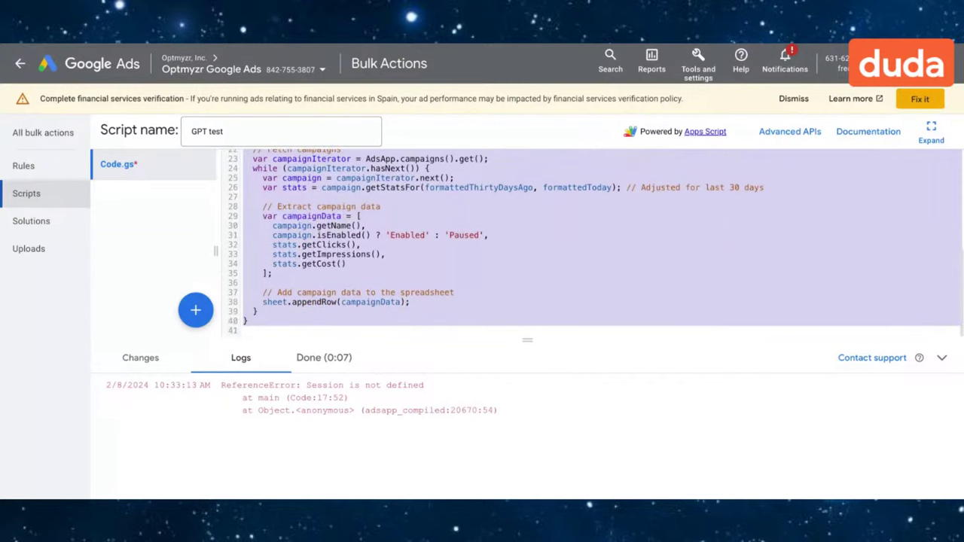
key("BackSpace")
key("ctrl+v")
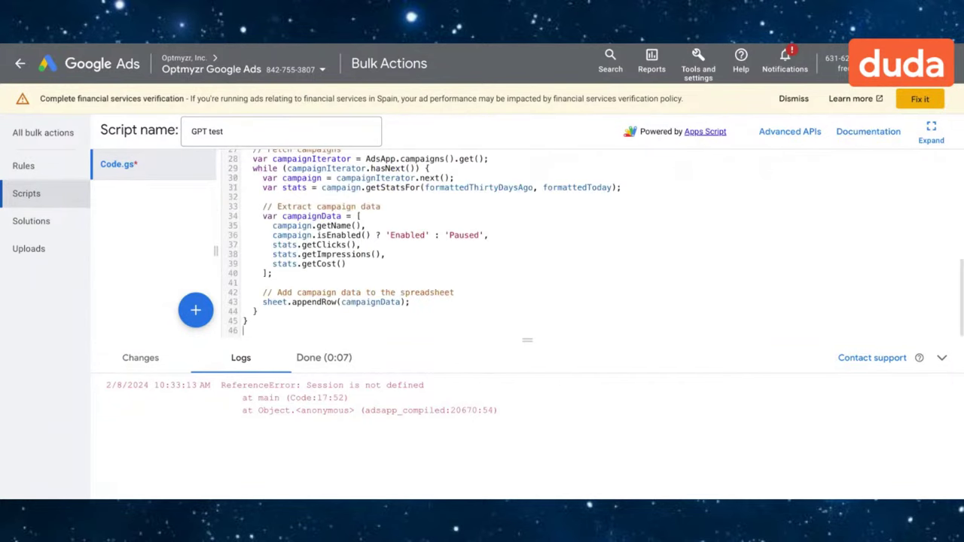
Replace YOUR_SPREADSHEET_ID_HERE with the real spreadsheet ID from the first spreadsheetUrl line, and delete the duplicate main() and spreadsheetUrl lines at the script's start.
scroll(325, 180, "up", 5)
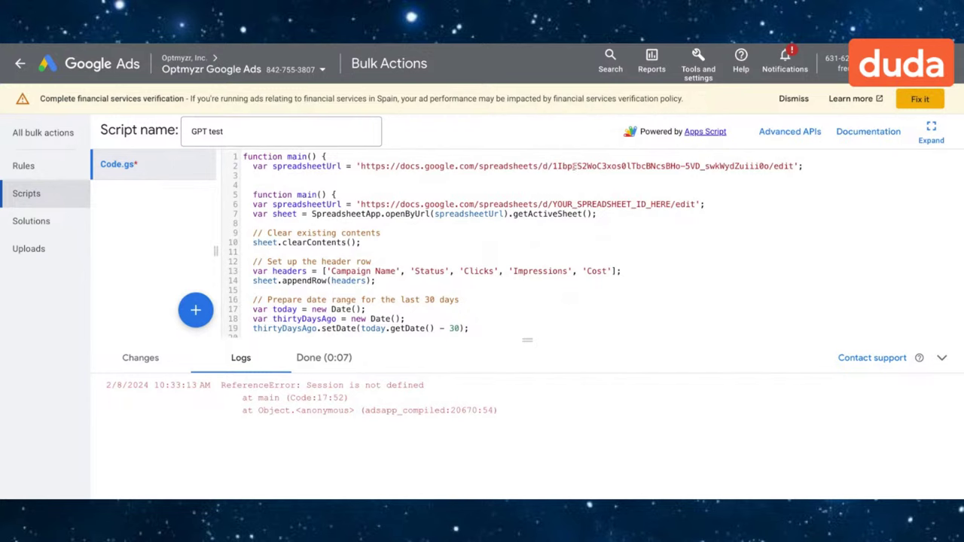
double_click(573, 166)
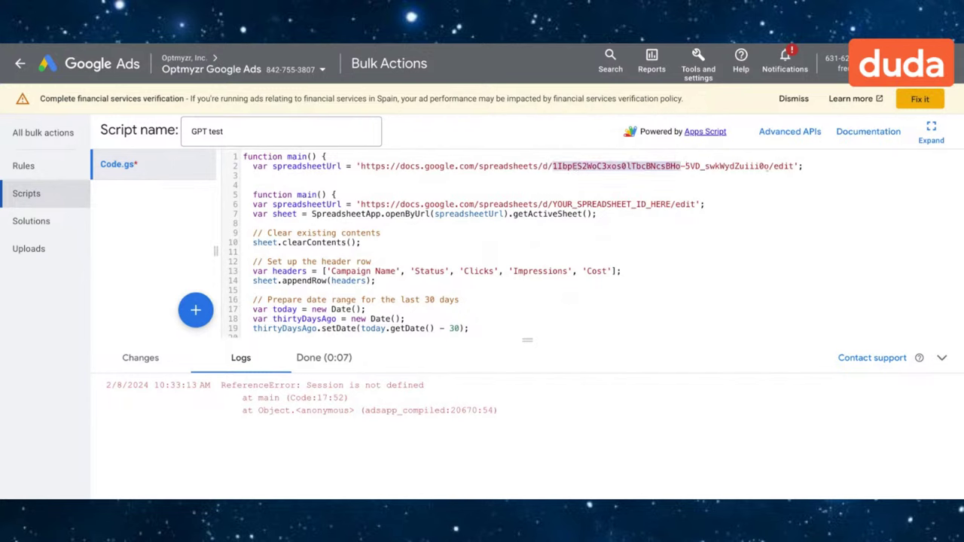
left_click(771, 167, "shift")
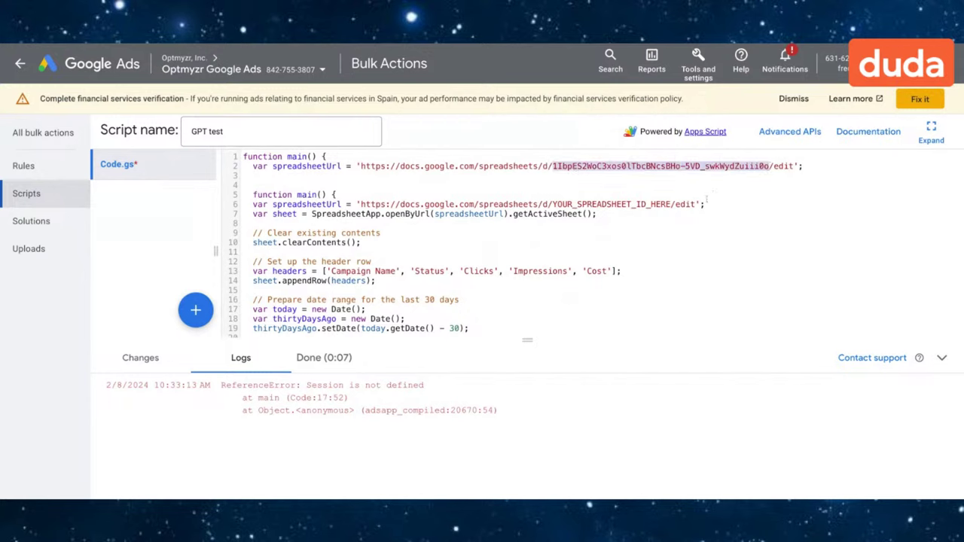
left_click(597, 197)
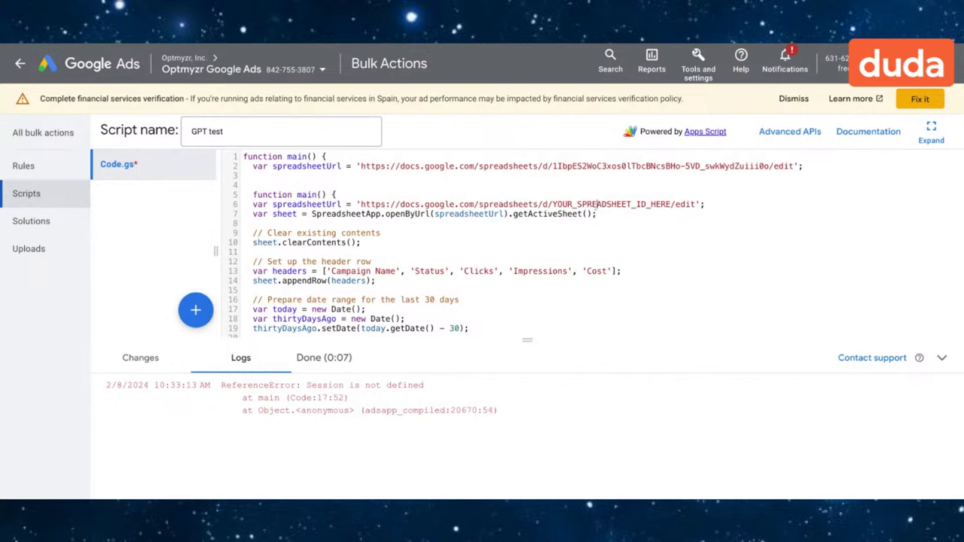
double_click(597, 204)
key("ctrl+v")
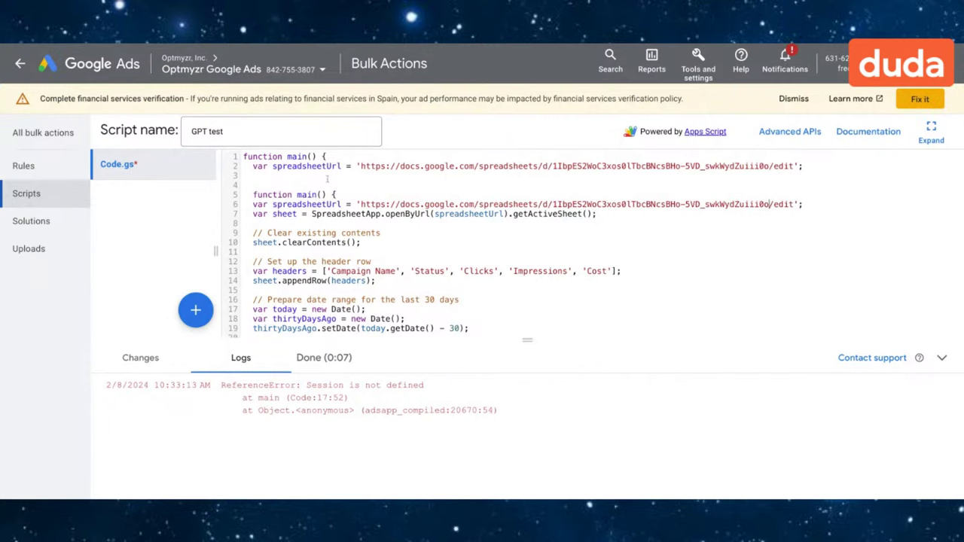
left_click_drag(327, 179, 231, 158)
key("BackSpace")
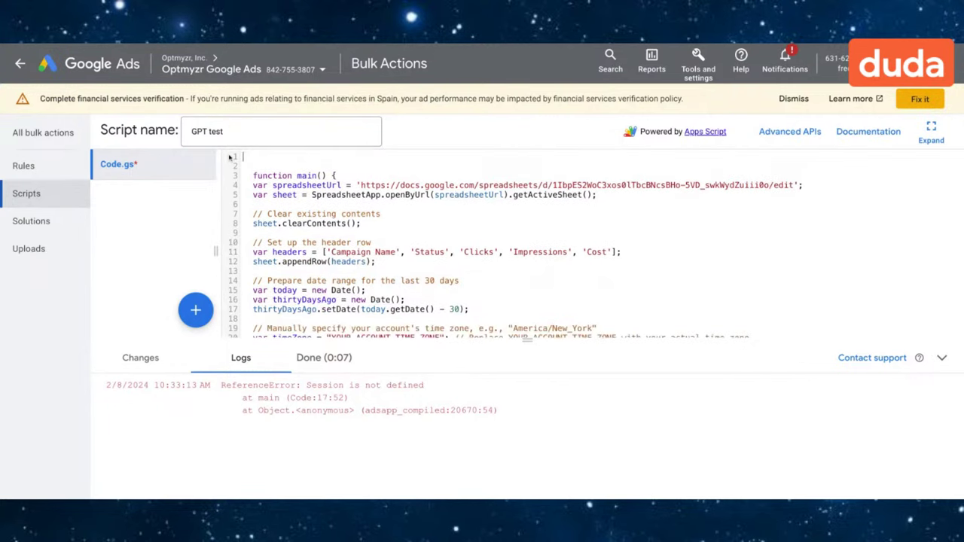
Replace YOUR_ACCOUNT_TIME_ZONE in the timeZone variable with America/New_York, copied from ChatGPT's explanation.
scroll(424, 252, "down", 5)
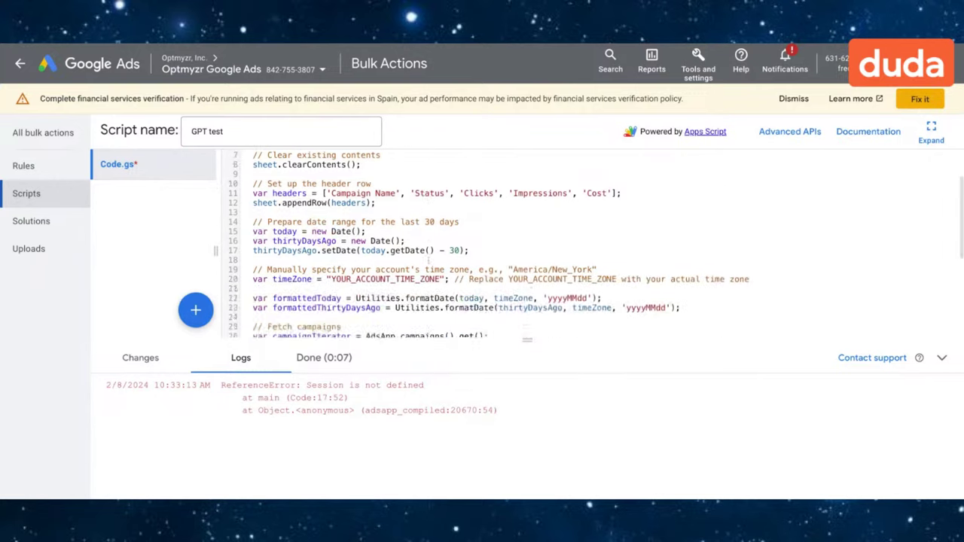
scroll(428, 260, "down", 2)
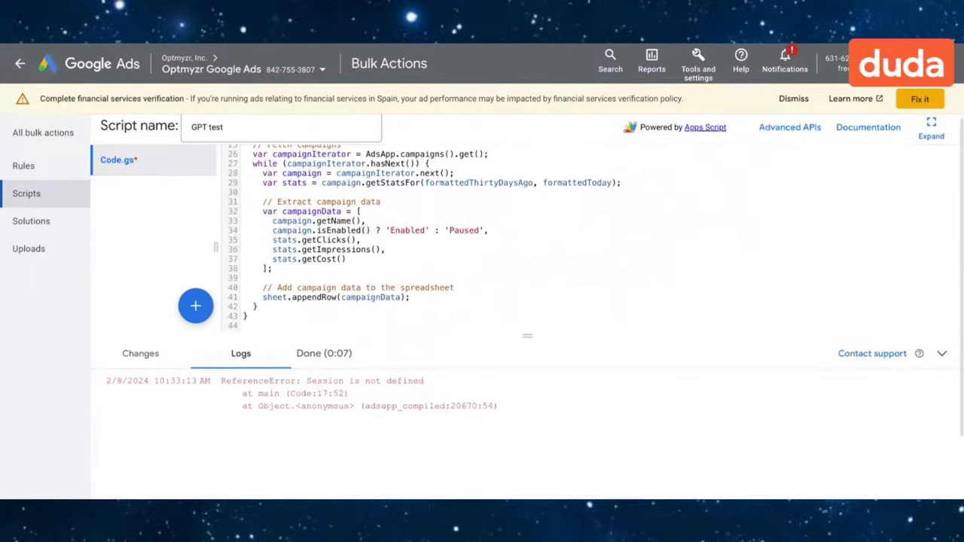
scroll(428, 260, "up", 3)
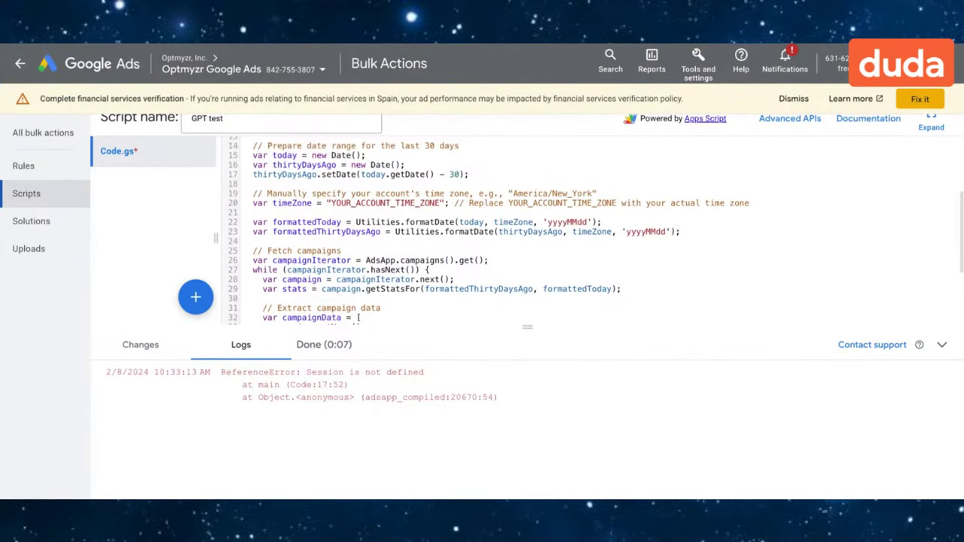
double_click(434, 204)
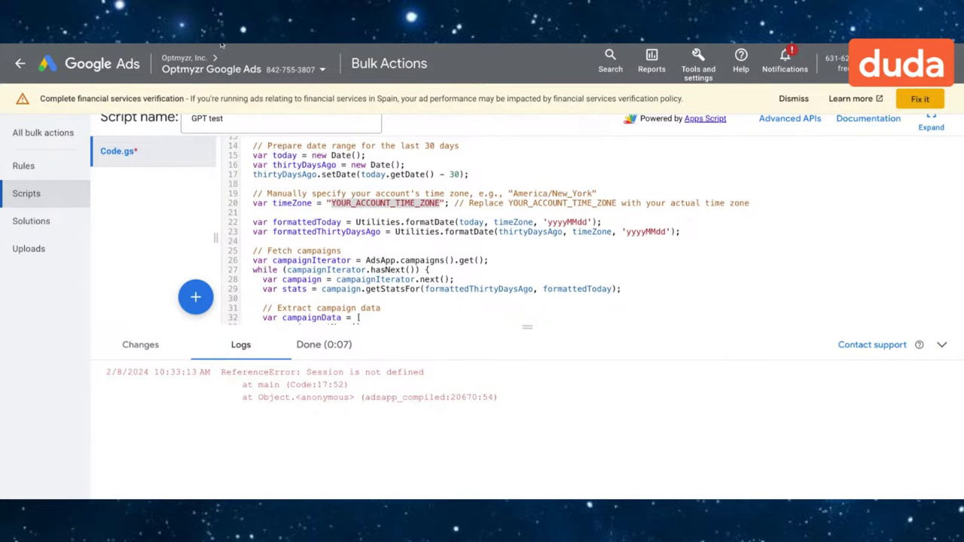
key("ctrl+Tab")
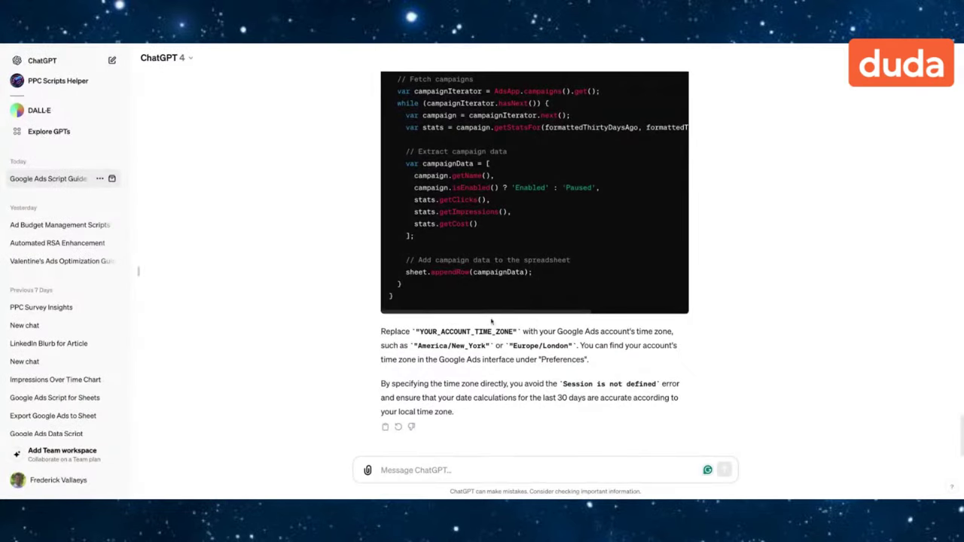
left_click_drag(418, 345, 486, 346)
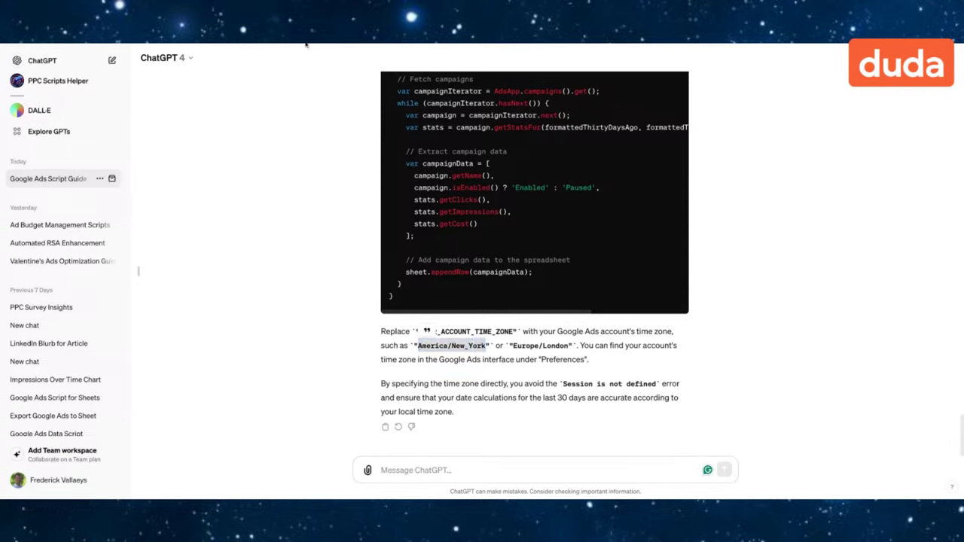
key("ctrl+Tab")
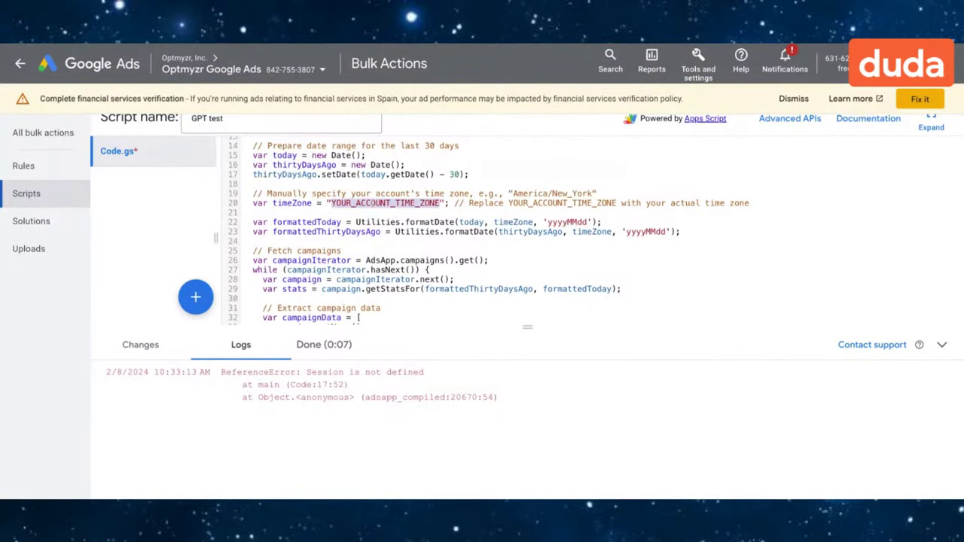
key("ctrl+v")
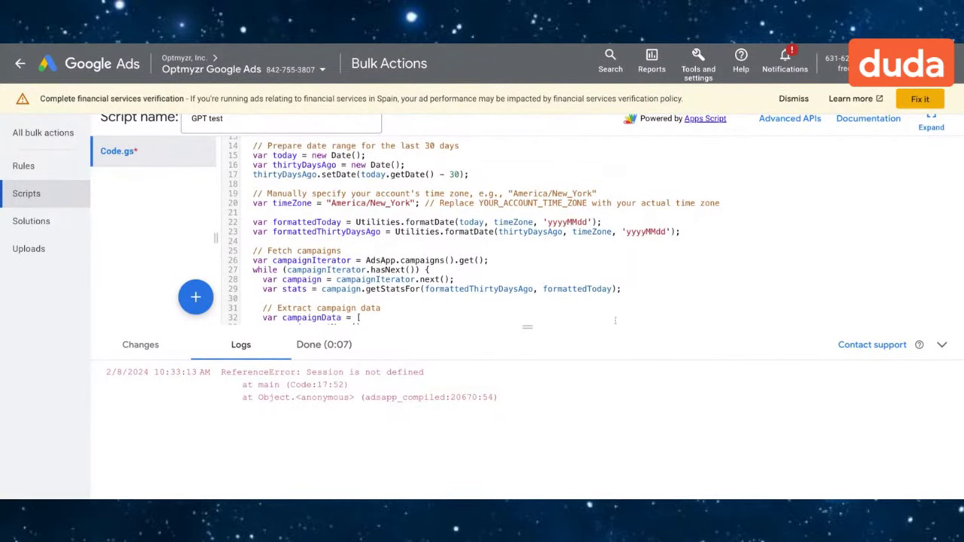
Preview the corrected script and adjust the width of the Campaign Name column in the GPT ads data example spreadsheet.
scroll(844, 304, "down", 5)
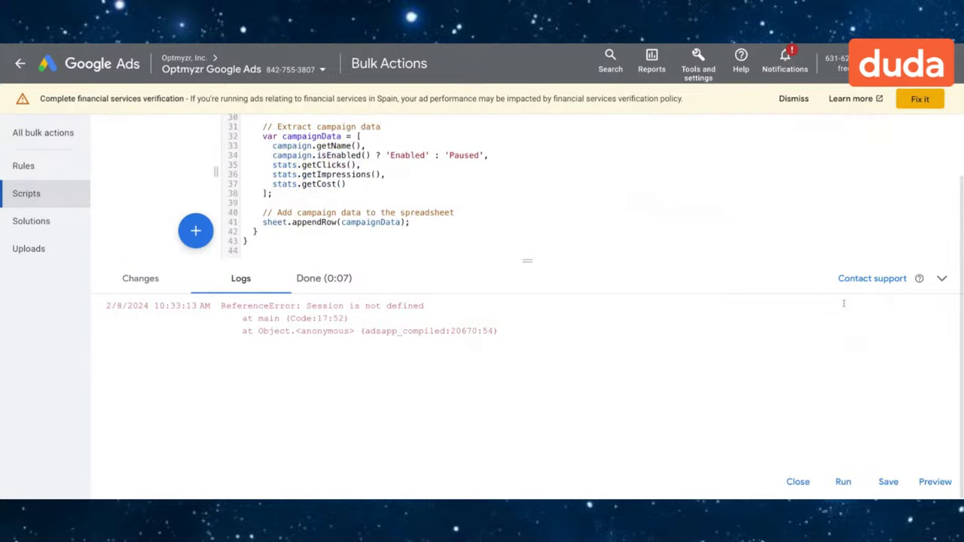
left_click(934, 483)
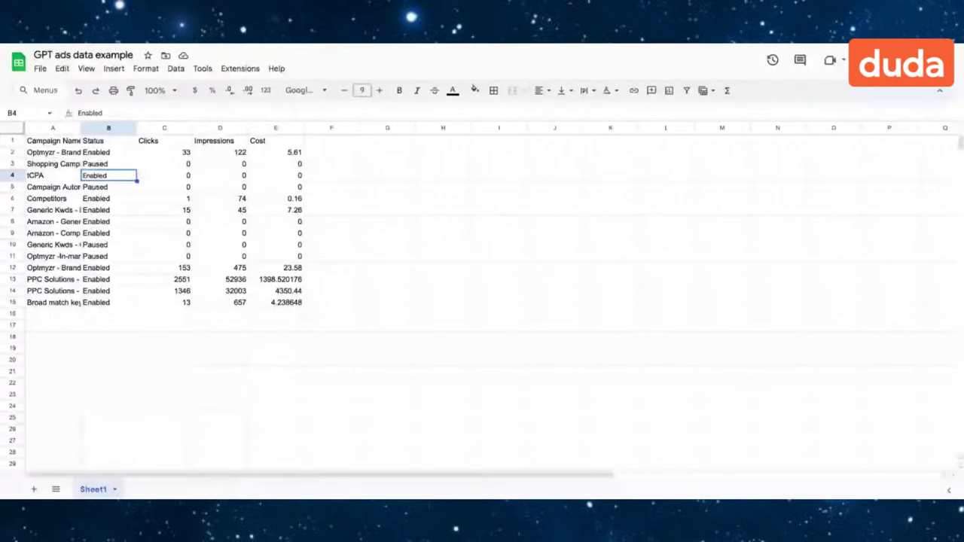
left_click_drag(81, 128, 75, 128)
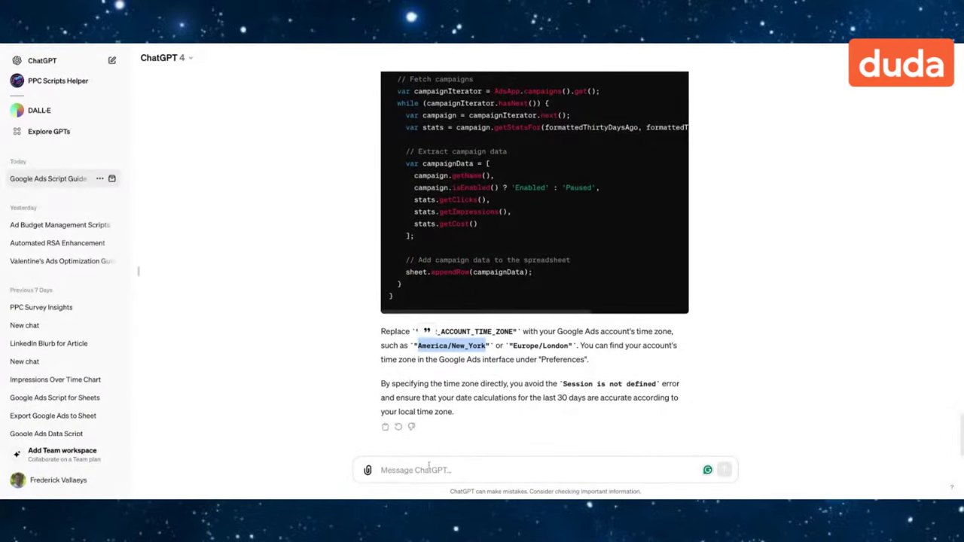
Send ChatGPT "I don't need campaigns witn no impressions. Also, can you put the spreadsheet url in the logs when the script is done?".
left_click(429, 467)
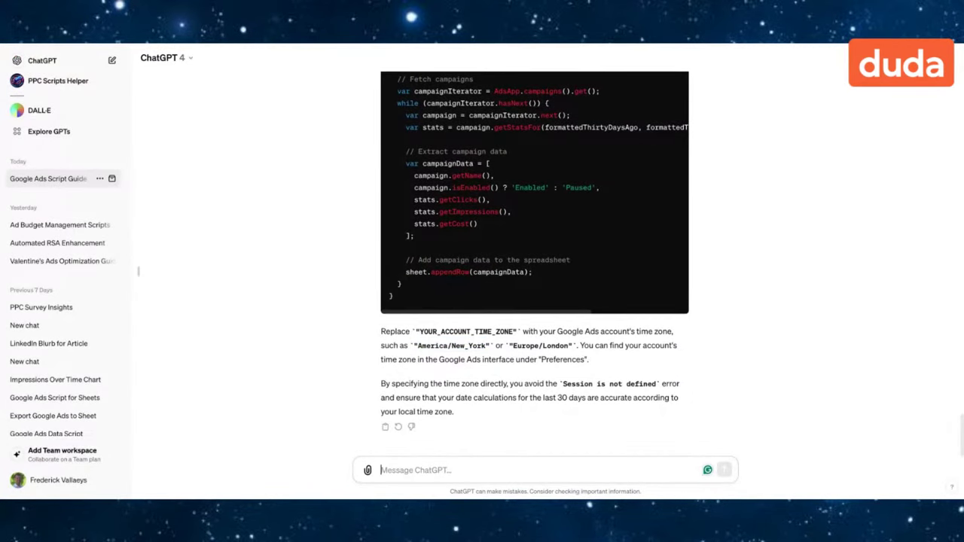
type("I don't n")
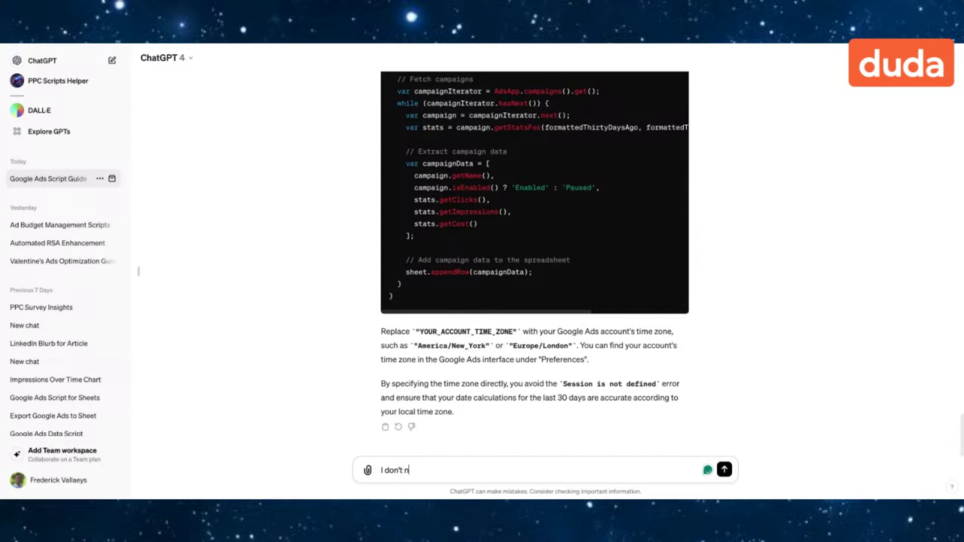
type("eed campaigns witn no impressio")
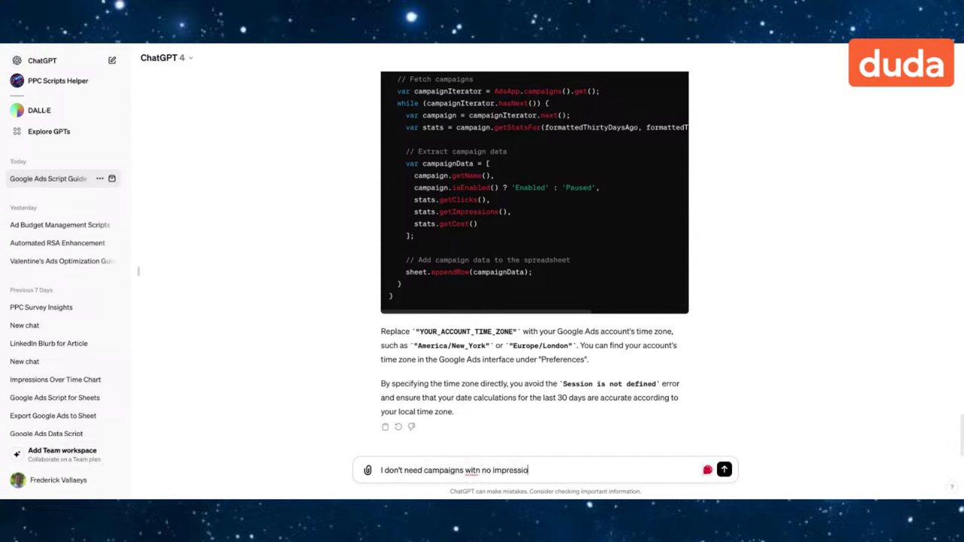
type("ns. Also, can you put the spreadsh")
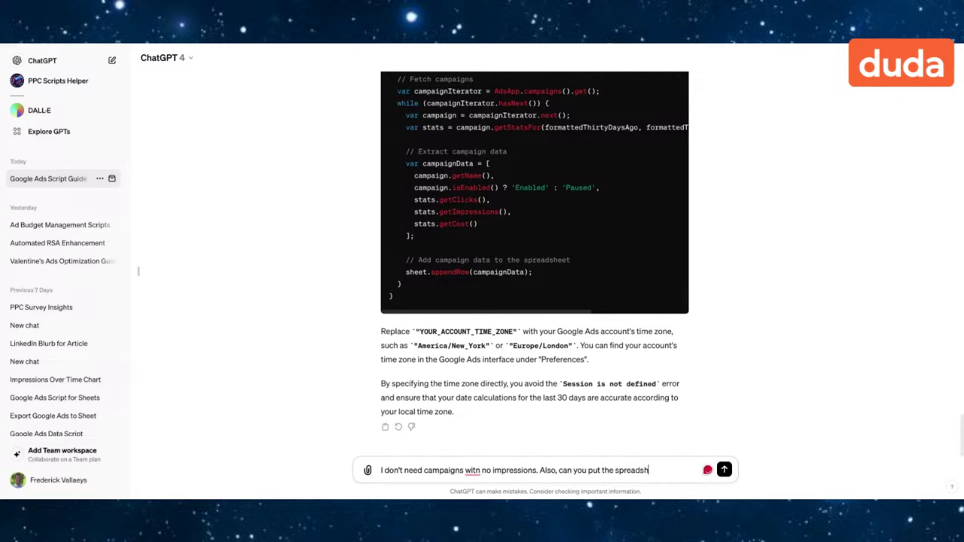
type("eet url in the logs when t")
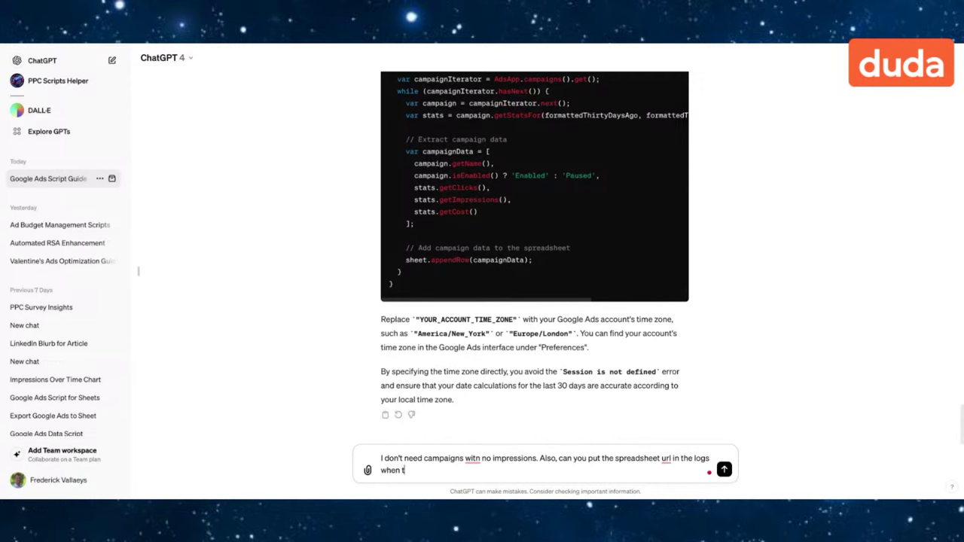
type("he script is done?")
key("Return")
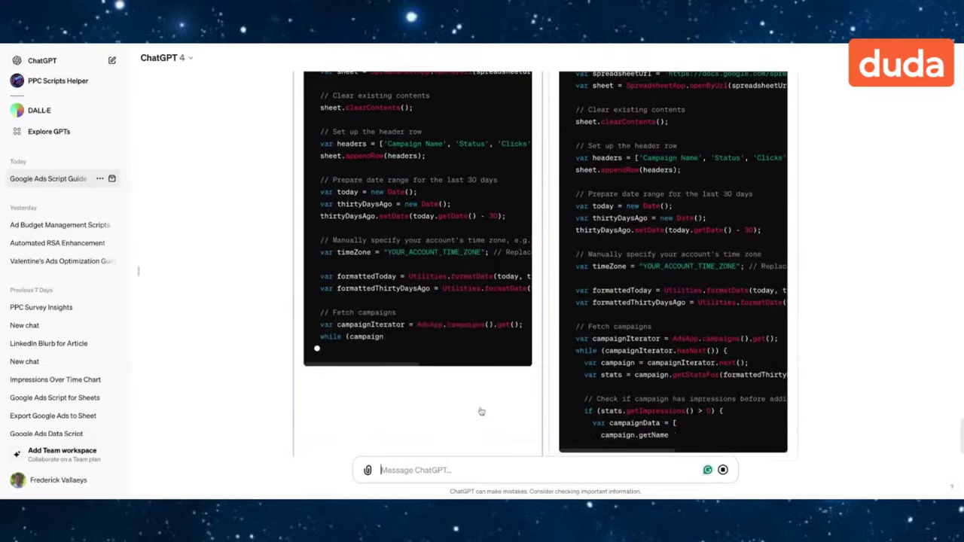
Compare ChatGPT's two script versions, examining the impressions check, the spreadsheet URL logging and the explanations below the code.
scroll(482, 412, "up", 1)
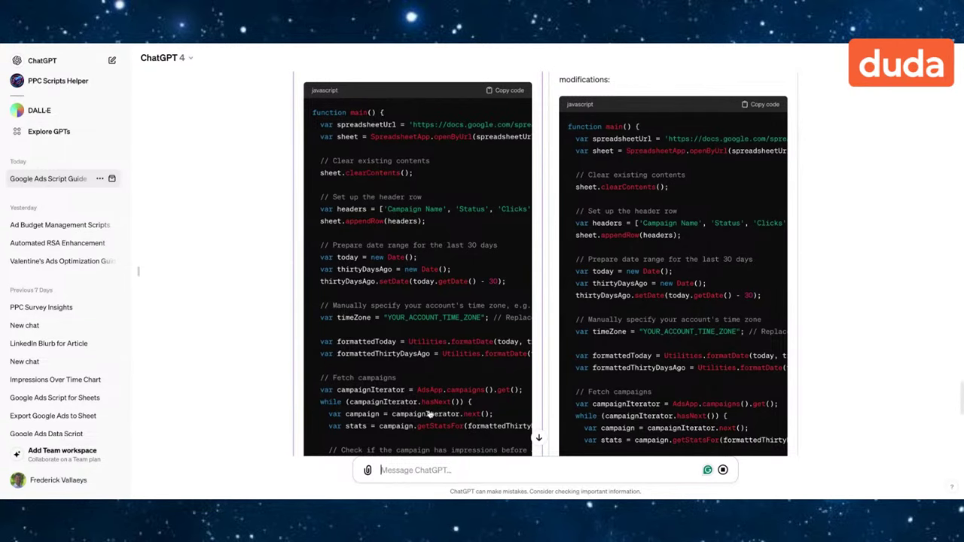
scroll(442, 384, "down", 2)
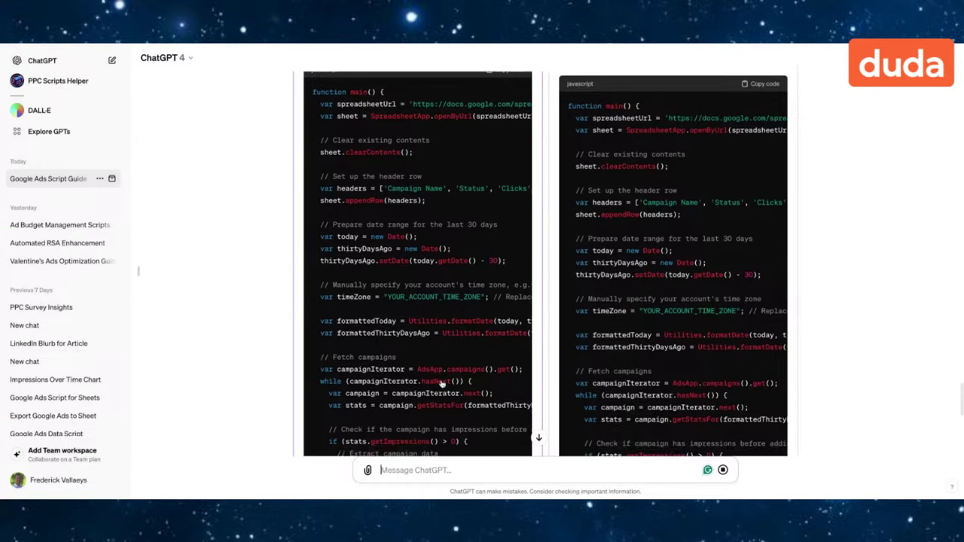
scroll(442, 384, "down", 4)
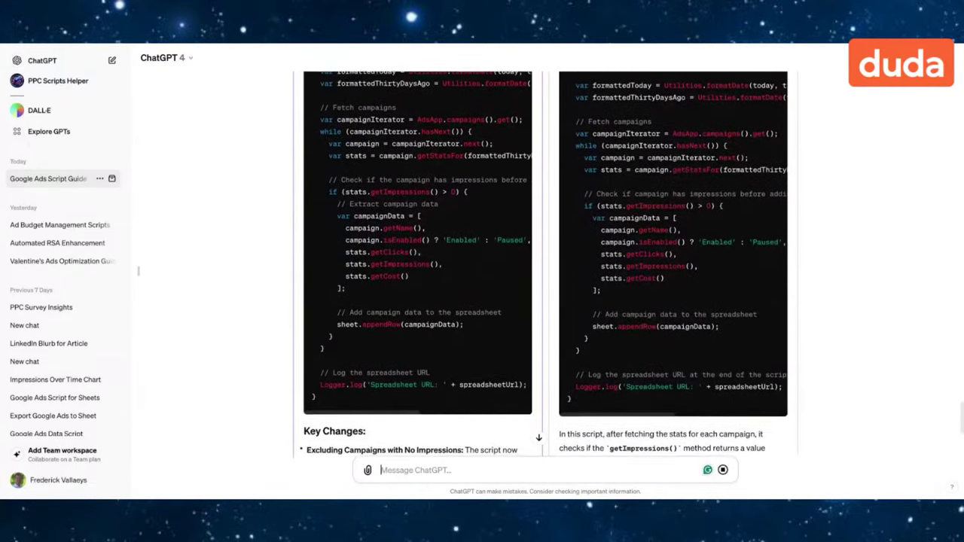
scroll(442, 384, "up", 4)
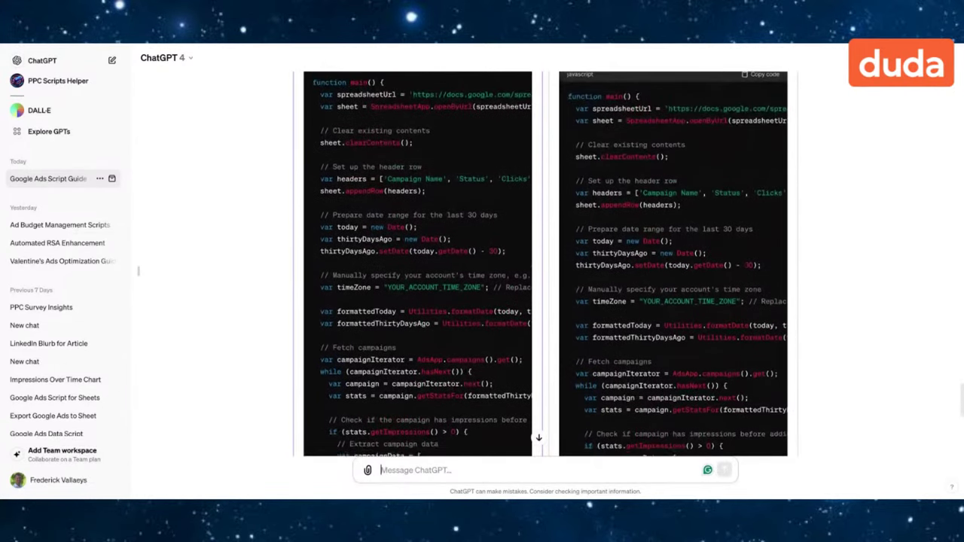
scroll(546, 264, "up", 2)
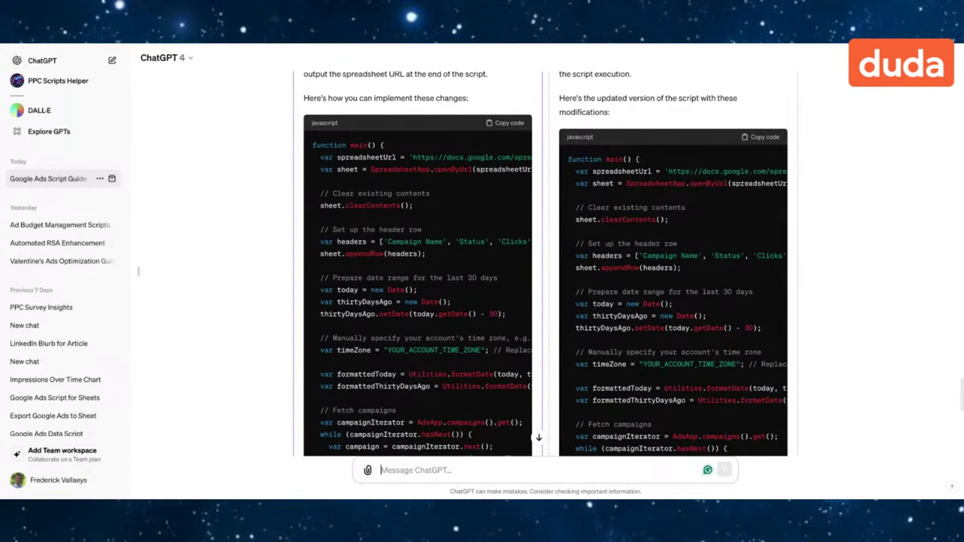
scroll(546, 263, "down", 2)
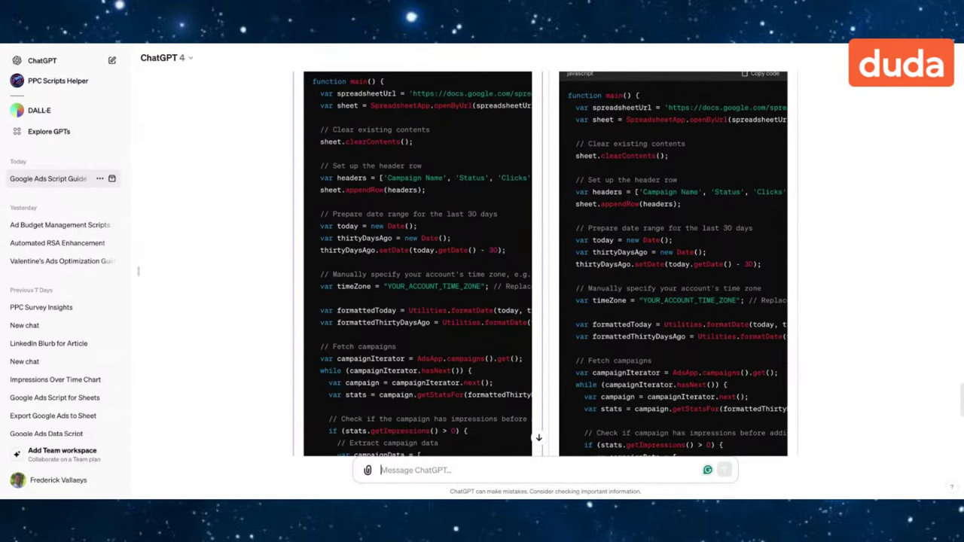
scroll(384, 334, "down", 3)
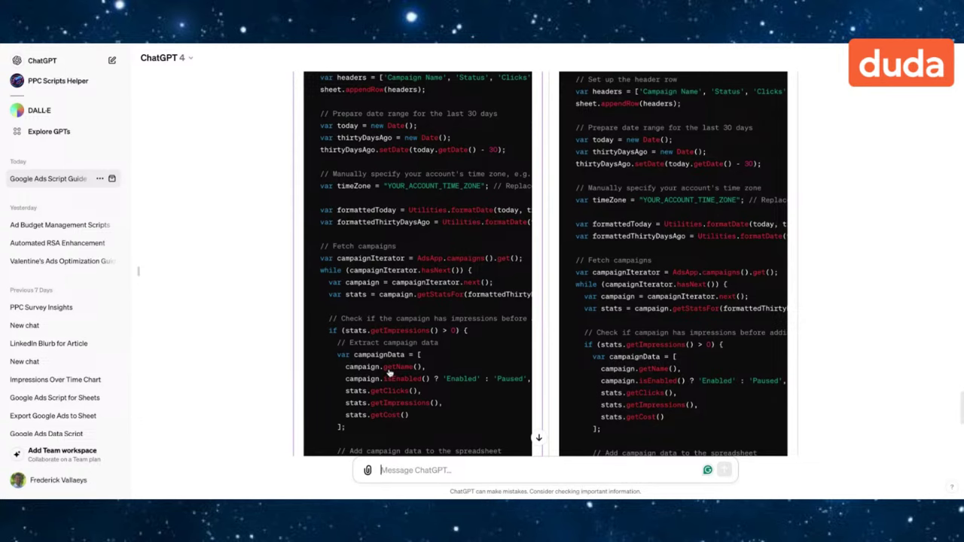
scroll(389, 372, "down", 2)
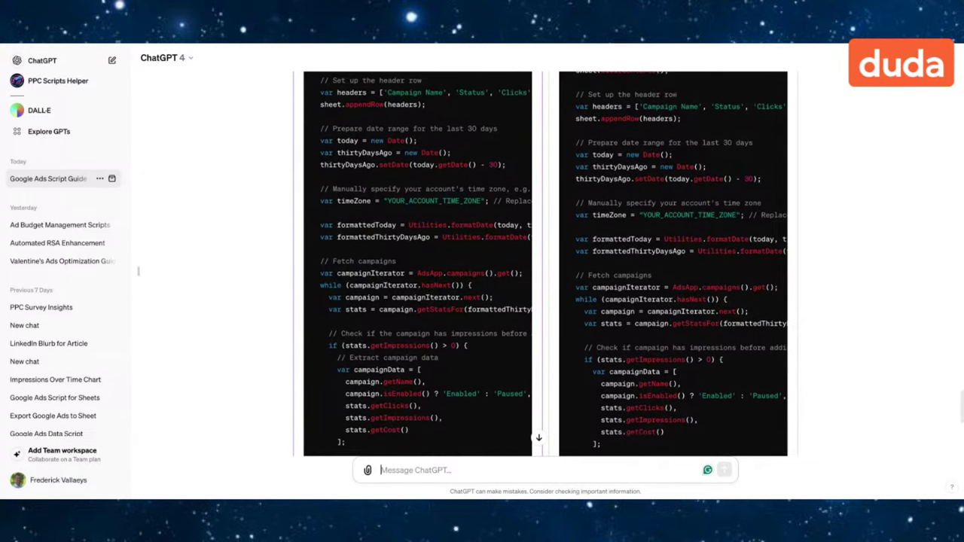
scroll(413, 336, "down", 5)
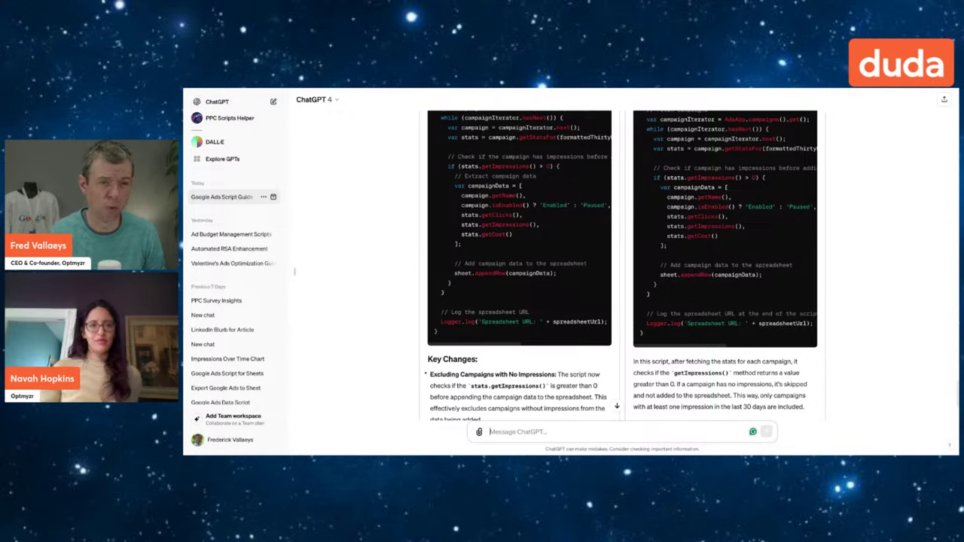
Send ChatGPT "can you give me the metrics segmented by week for the last 180 days" and go to the end of its reply.
type("can")
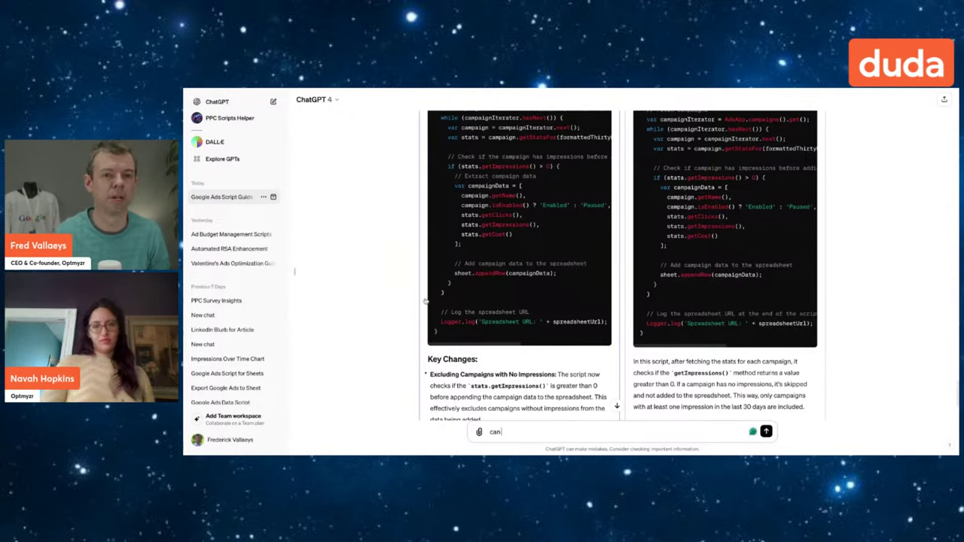
type(" you give")
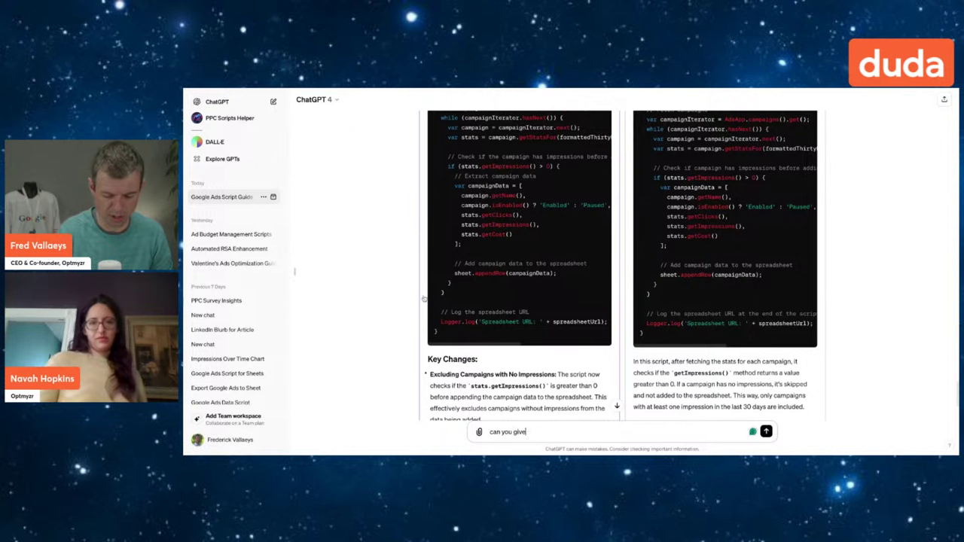
type(" me the metric")
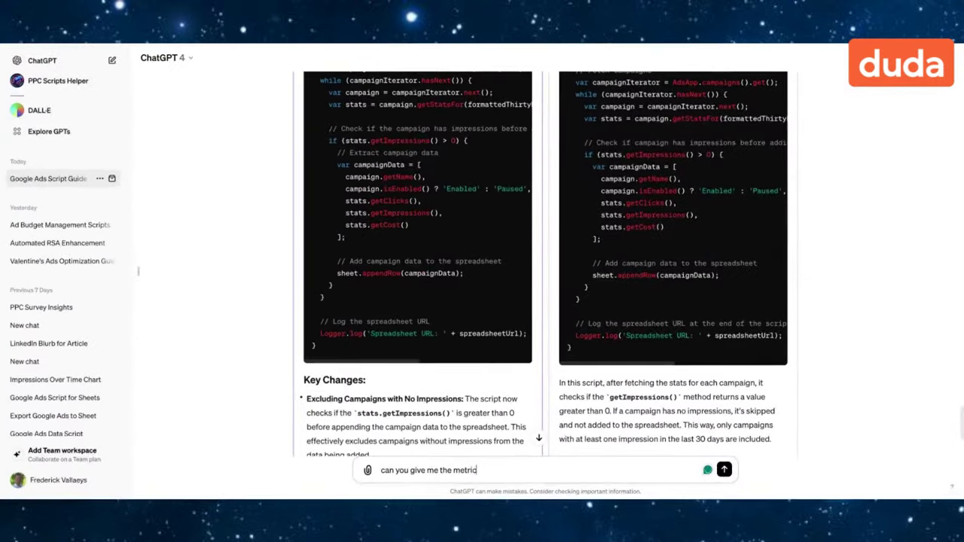
type("s segmented by week for the last")
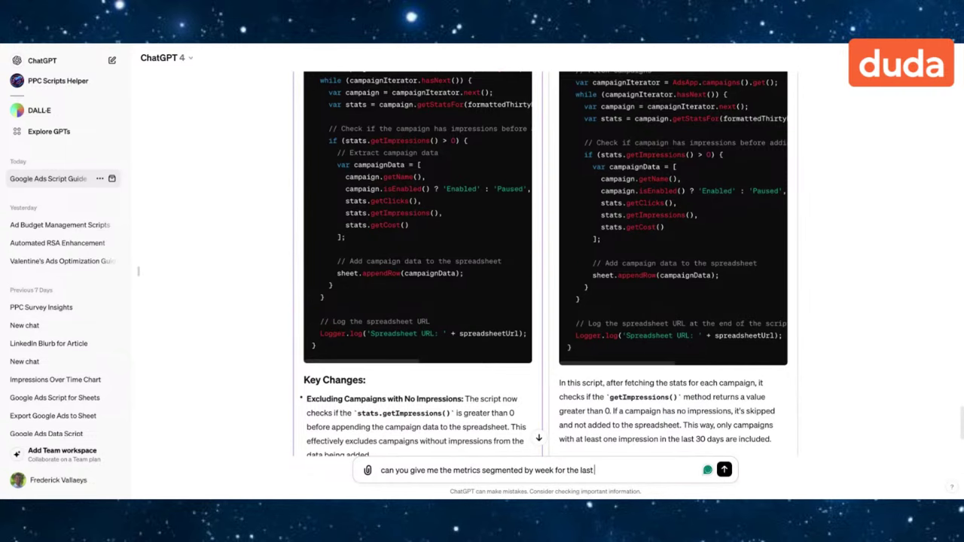
type(" 180 days")
key("Return")
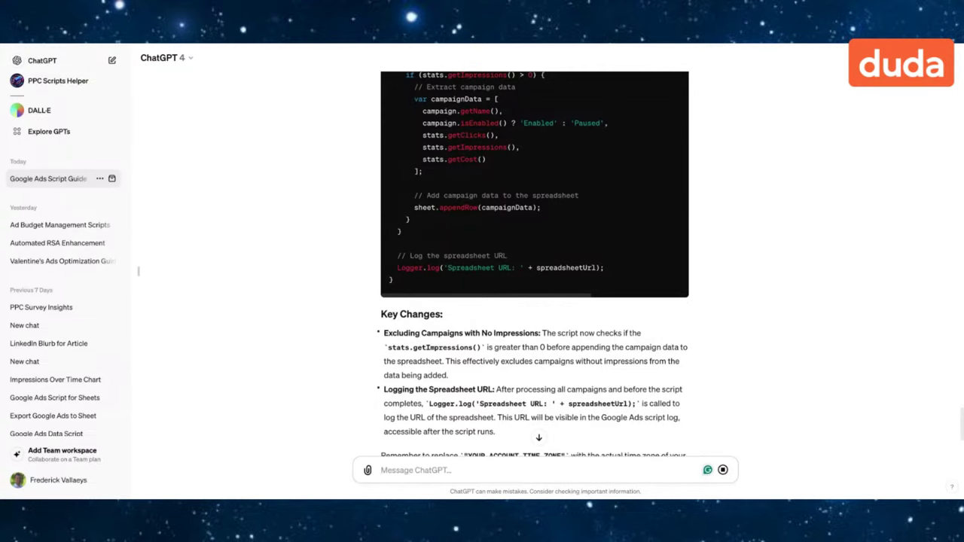
left_click(539, 438)
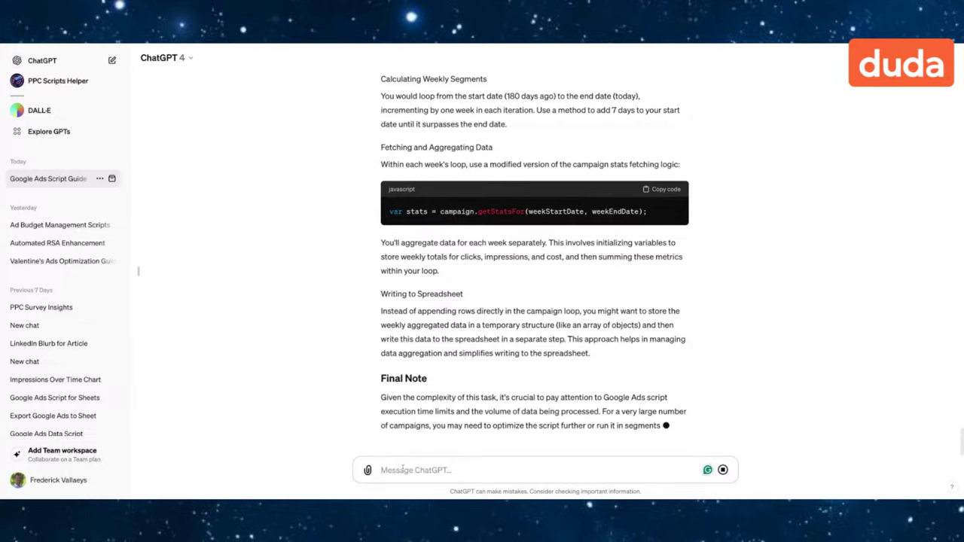
Ask ChatGPT to instead fetch data for each of the past 3 months and tell which campaigns have decreasing impressions.
type("actua")
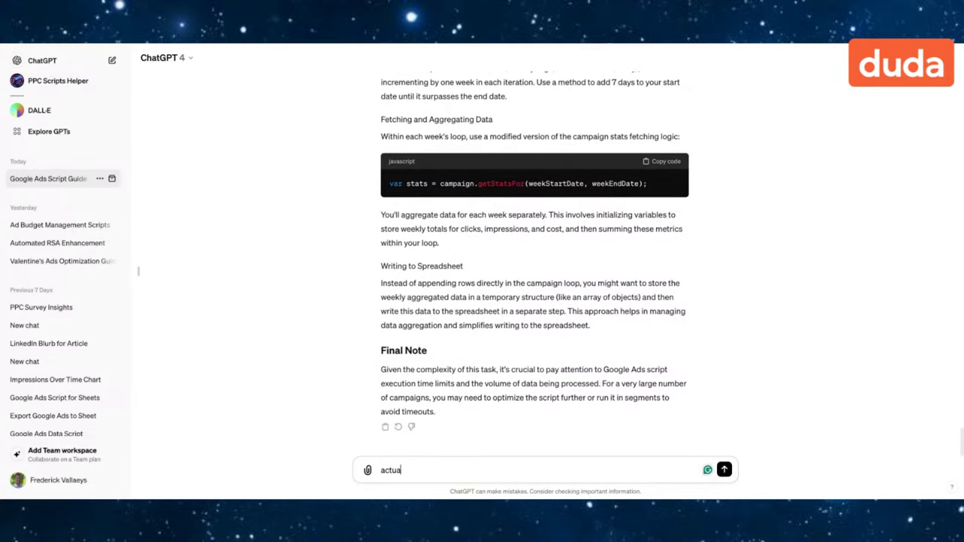
type("lly, I would prefer to have yo")
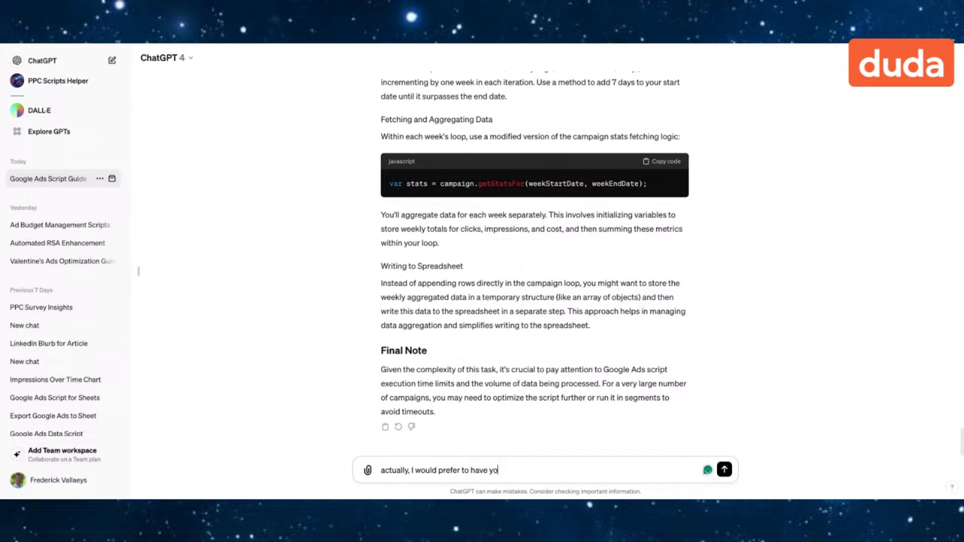
type("u fetc")
type("h")
type("data for each of the past")
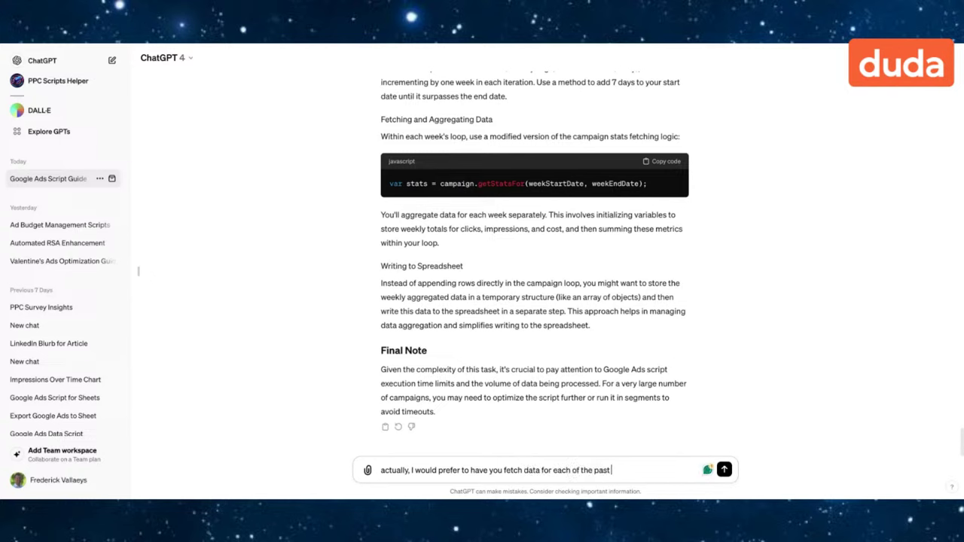
type(" 3 months and tell me which campaigns are")
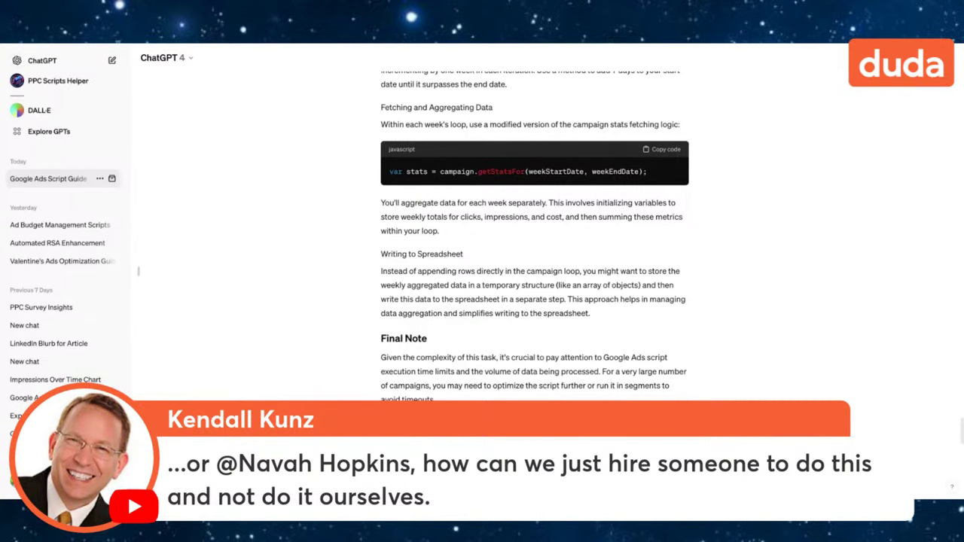
key("Return")
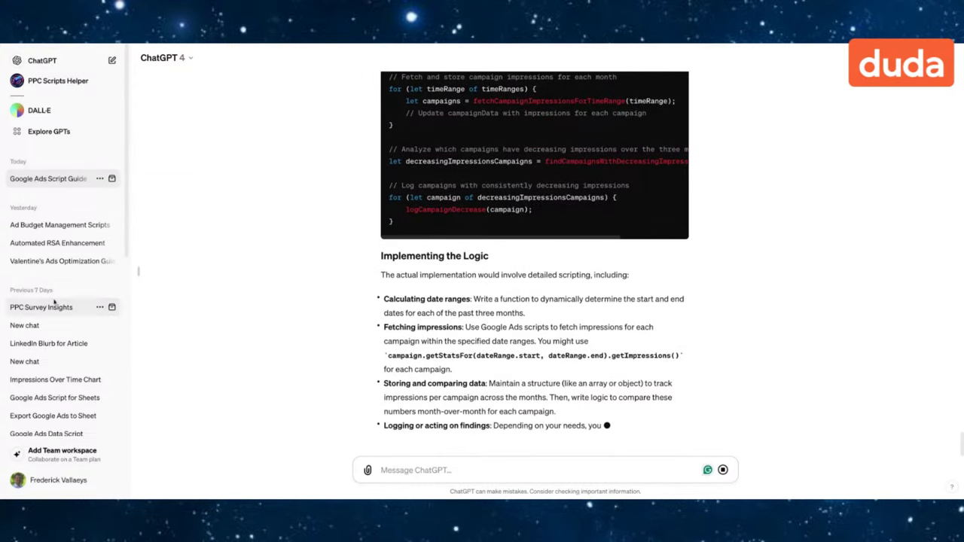
Open the earlier Impressions Over Time Chart conversation and review its first prompt with the attached Google Ads CSV.
left_click(54, 381)
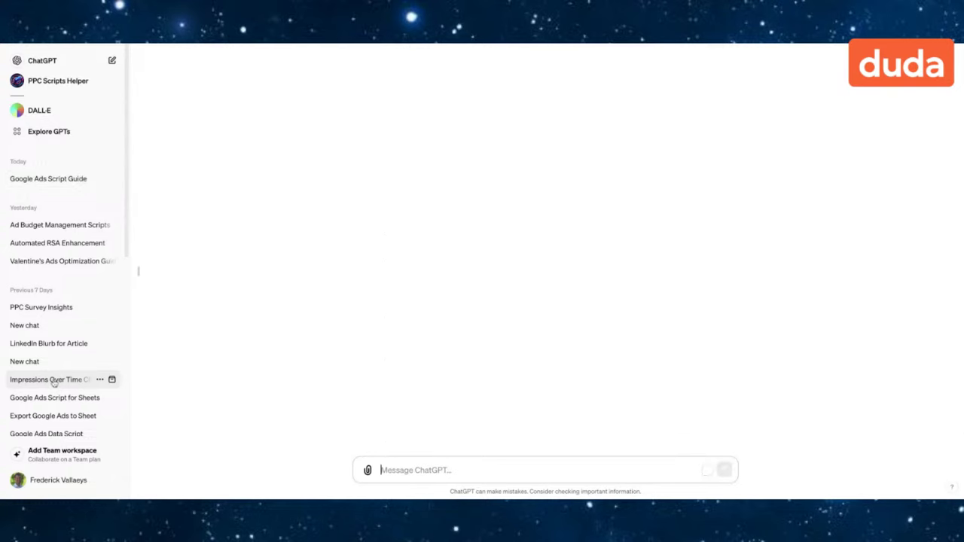
scroll(357, 257, "up", 20)
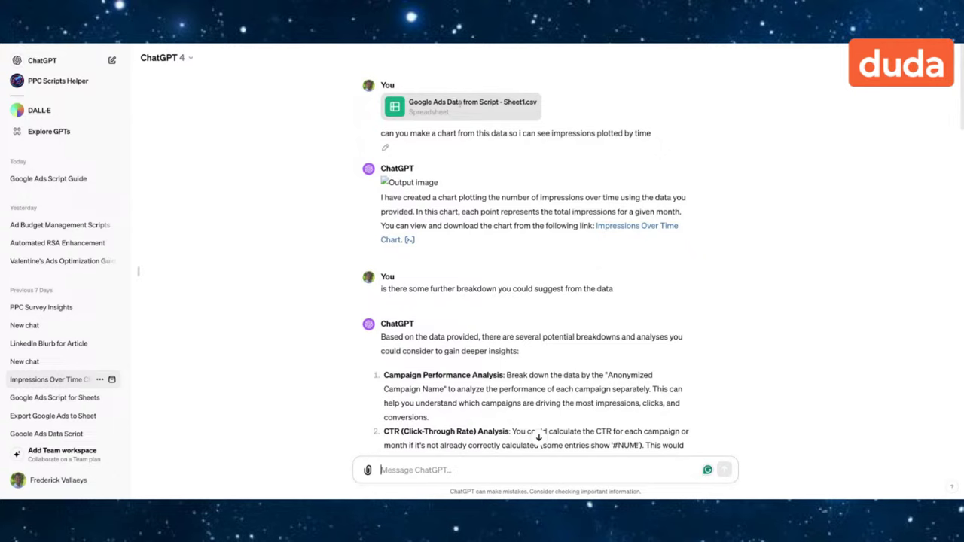
left_click(385, 148)
left_click(565, 145)
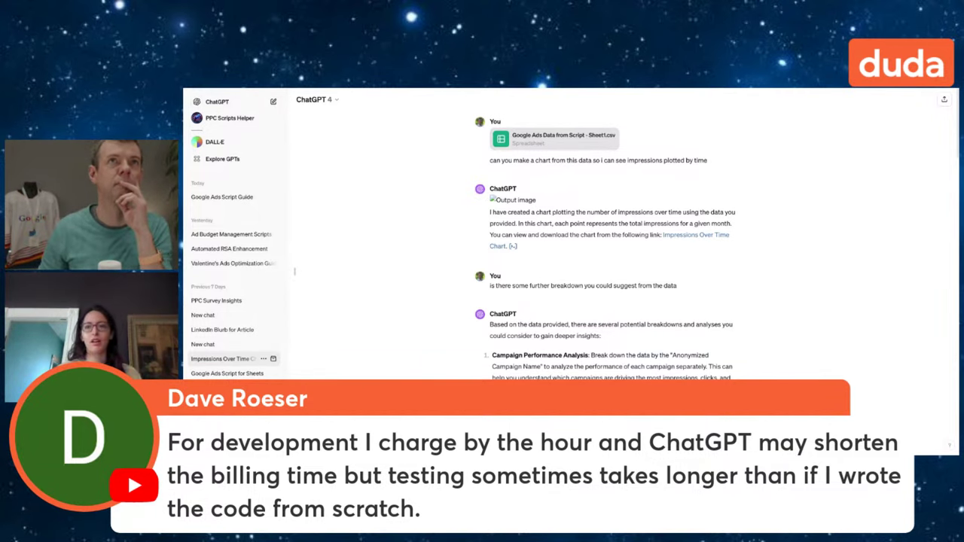
Switch to the Google Ads Data from Script spreadsheet in Google Sheets and download it as comma-separated values (.csv).
key("alt+Tab")
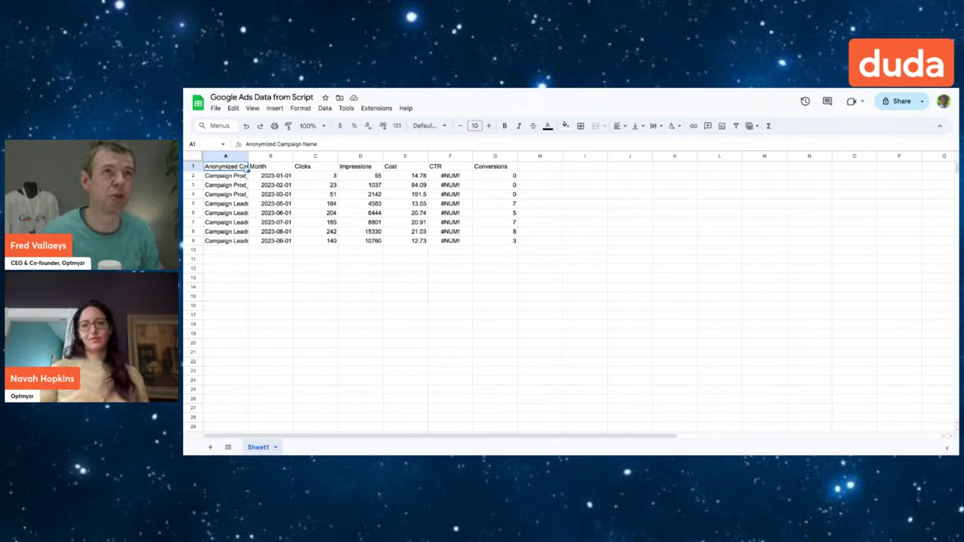
left_click(272, 176)
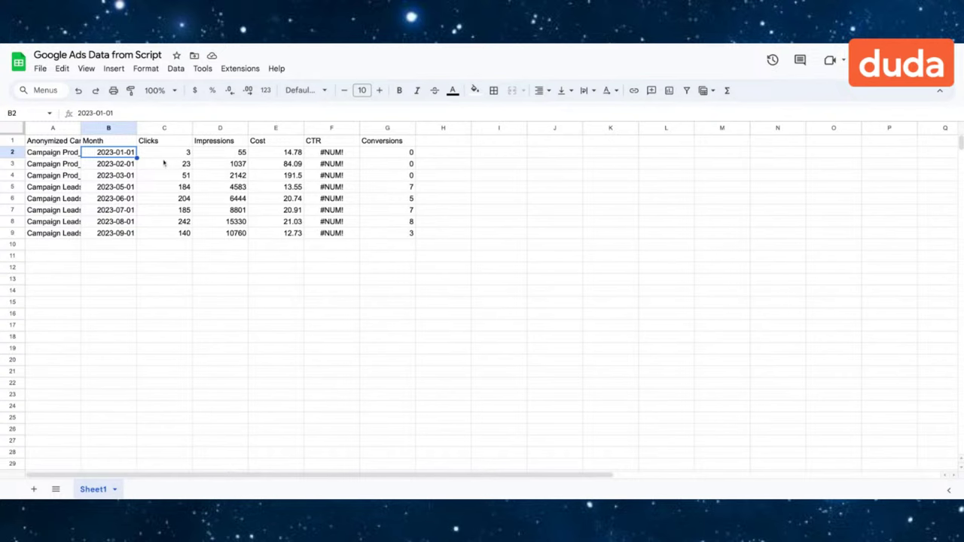
left_click(42, 69)
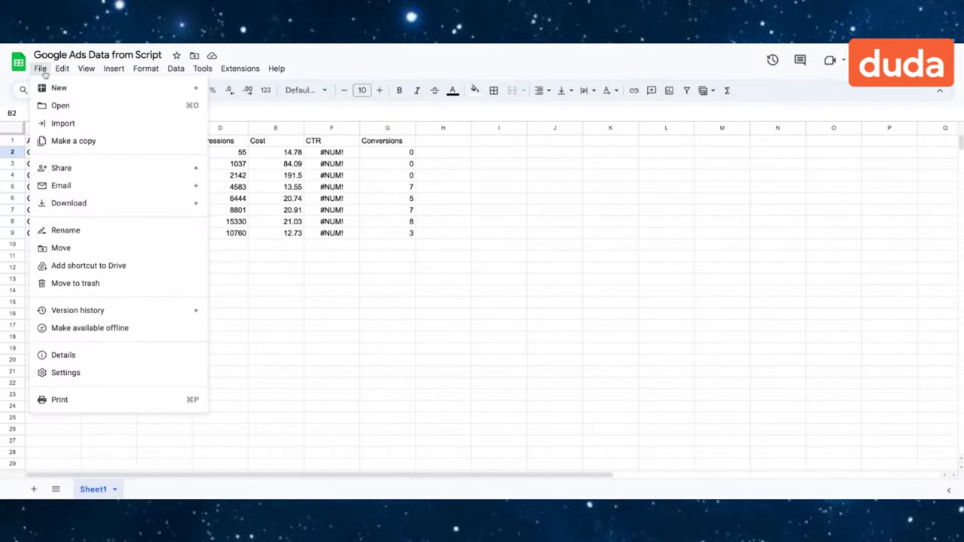
mouse_move(198, 204)
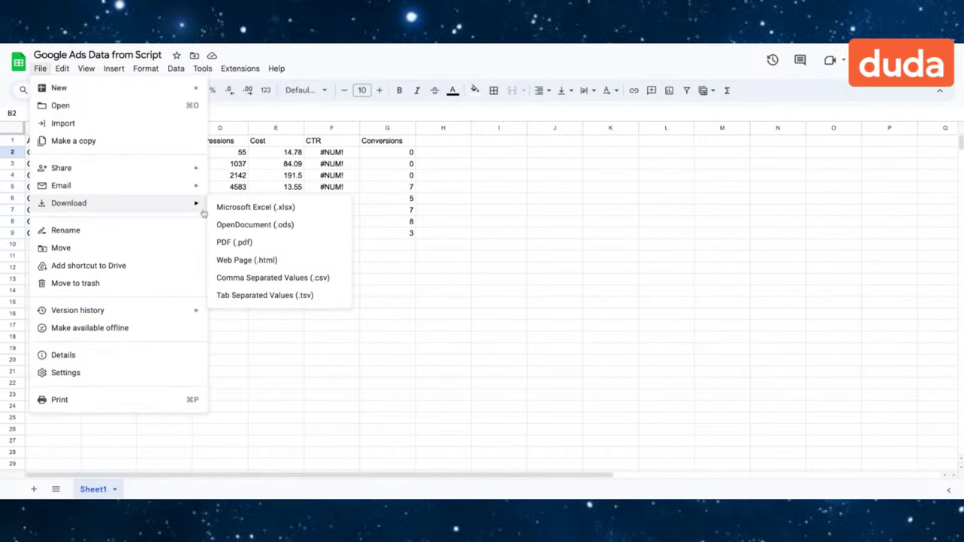
left_click(250, 278)
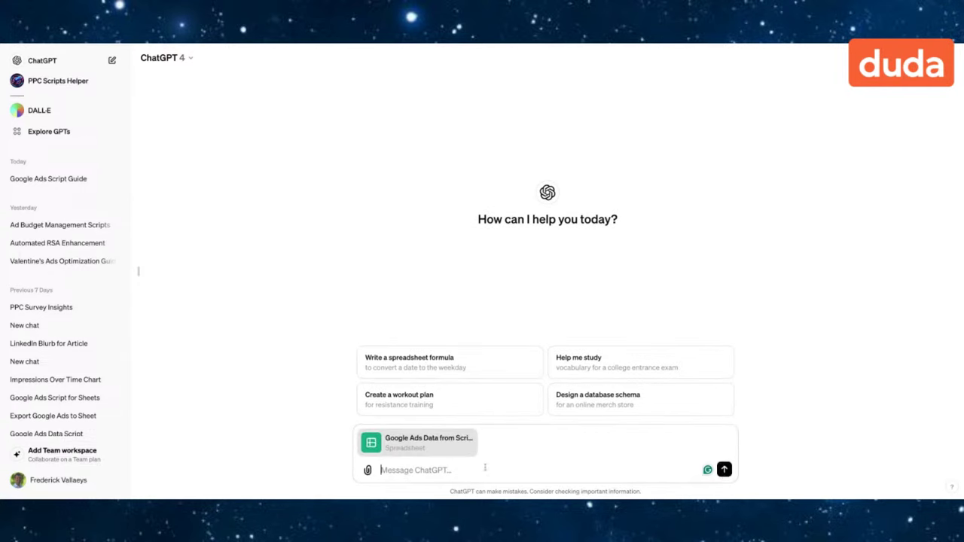
Send the attached Google Ads CSV in a new ChatGPT chat with "can you tell me what this data includes from googel ads".
type("can you tell me what this data includes")
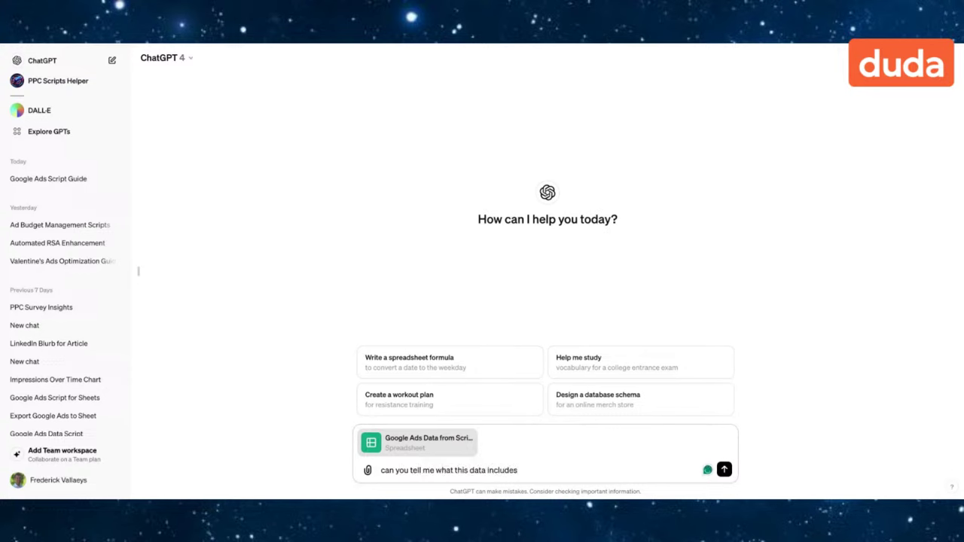
type(" from googel ads")
key("Return")
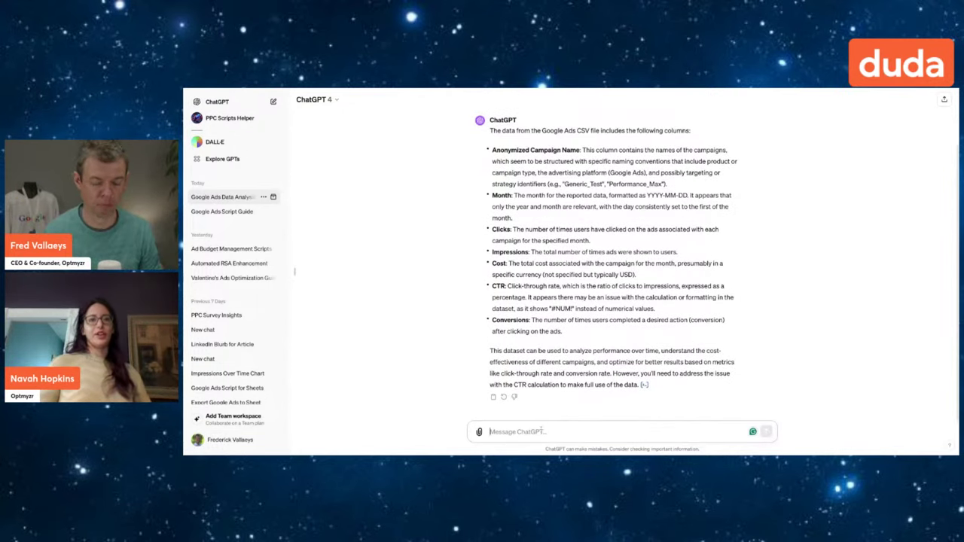
Send ChatGPT the follow-up "can you chart the campaign performance over time".
type("can you cha")
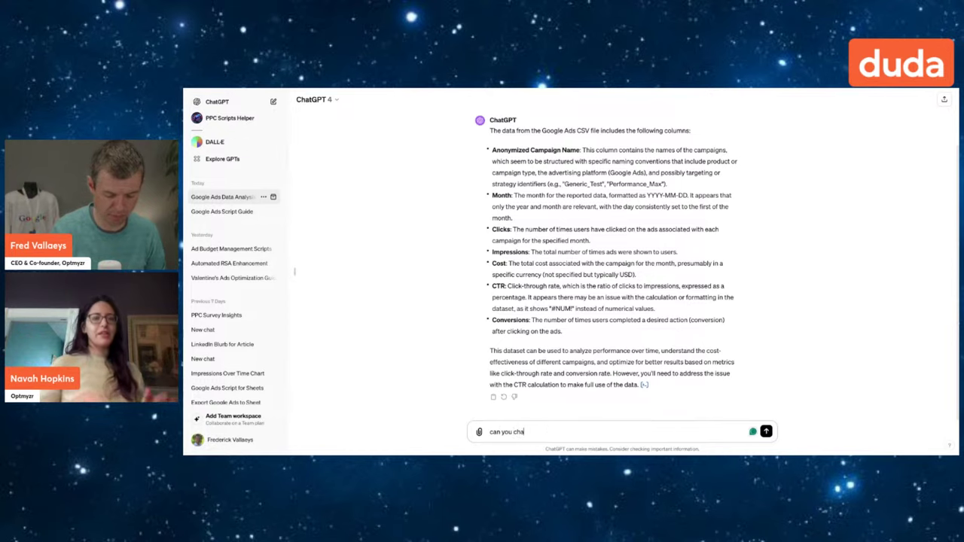
type("rt the campaign")
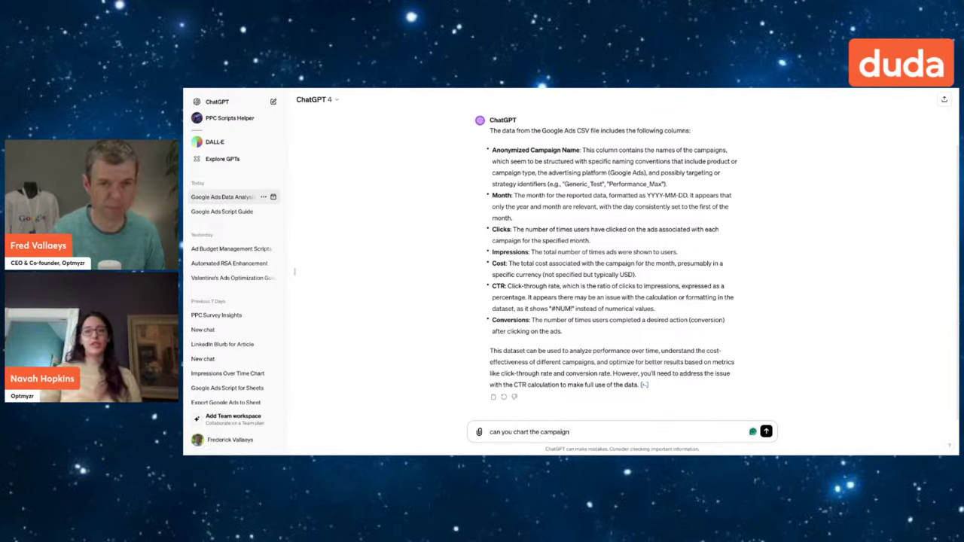
type(" performance over")
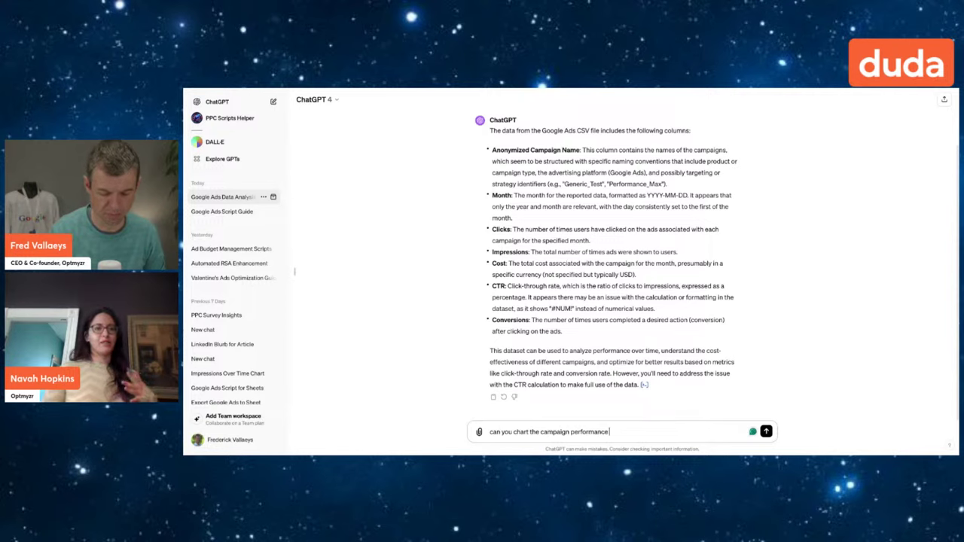
type(" time")
key("Return")
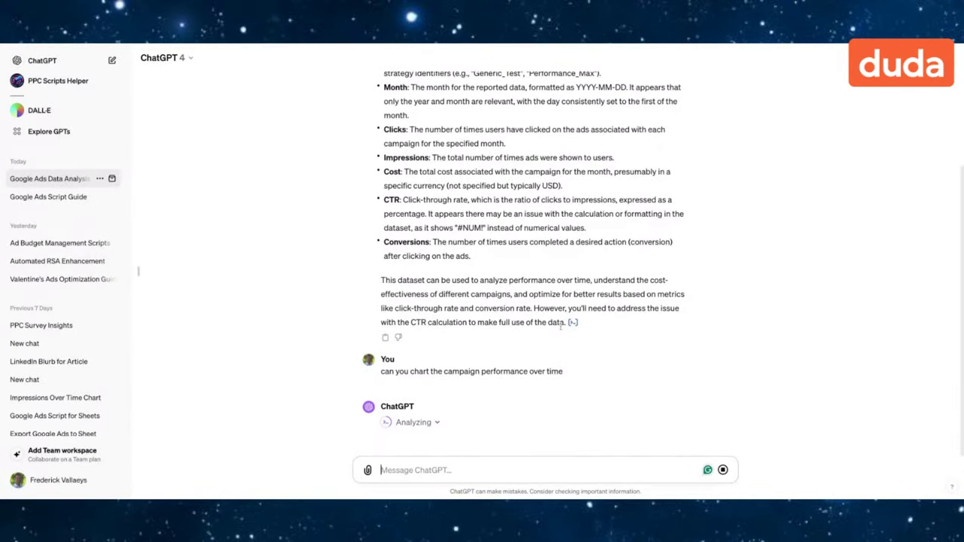
Examine the Python analysis code behind the CSV column description and behind the campaign performance chart.
left_click(572, 324)
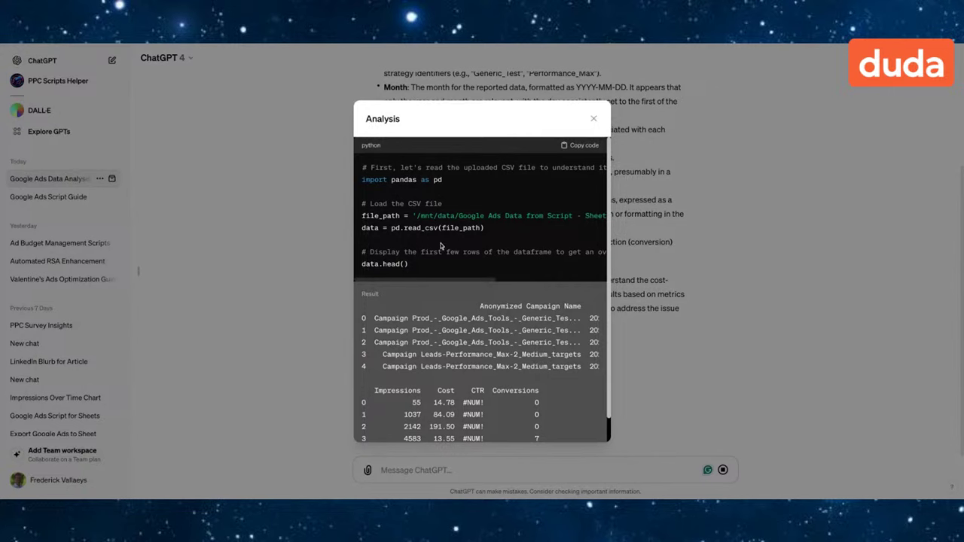
scroll(438, 250, "down", 1)
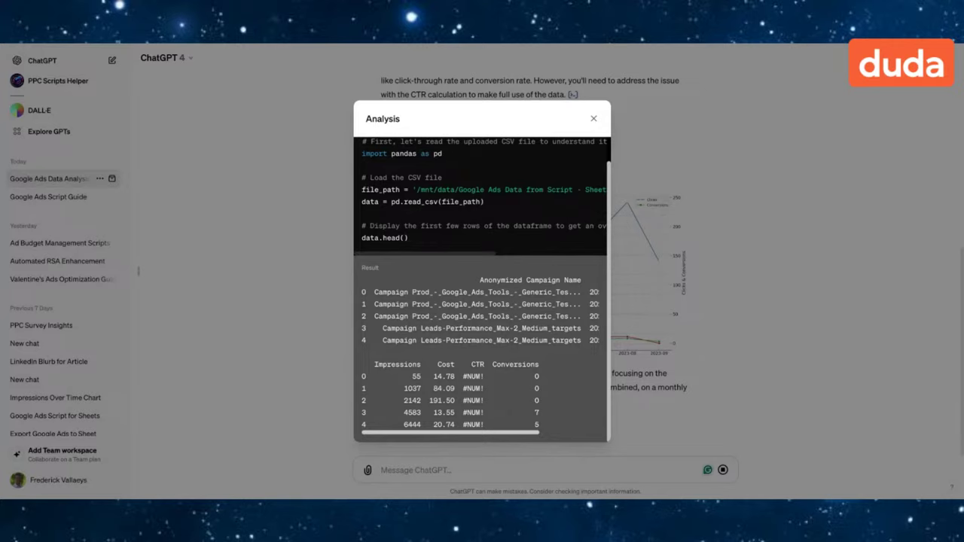
key("Escape")
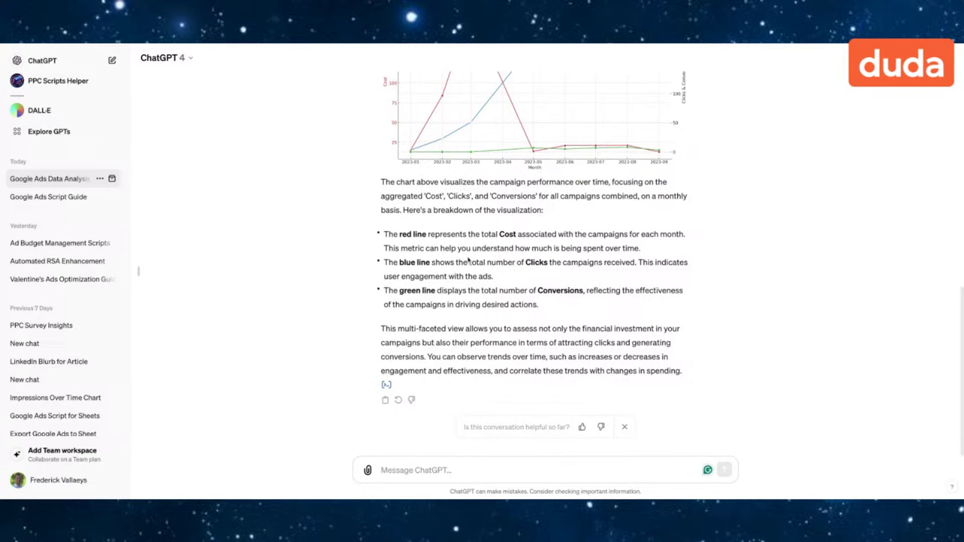
left_click(388, 386)
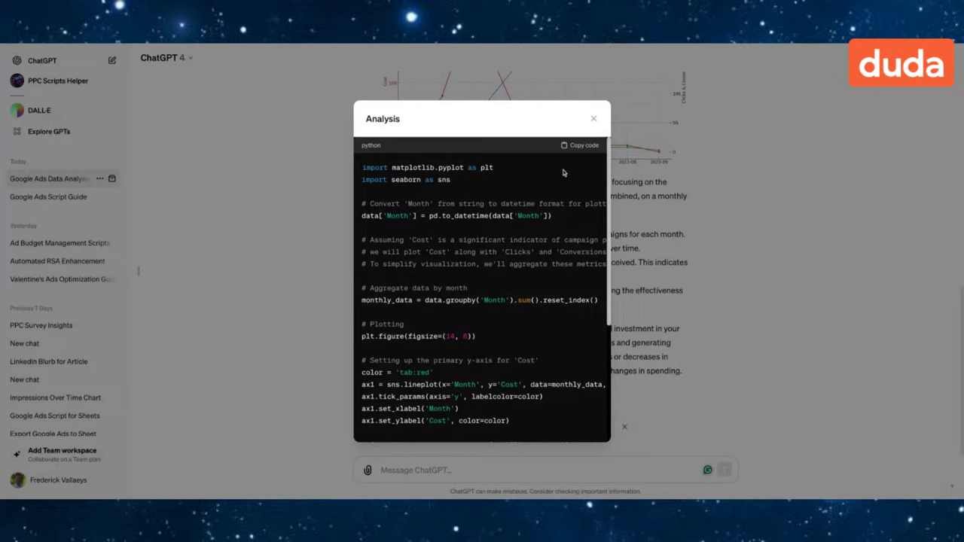
left_click(593, 121)
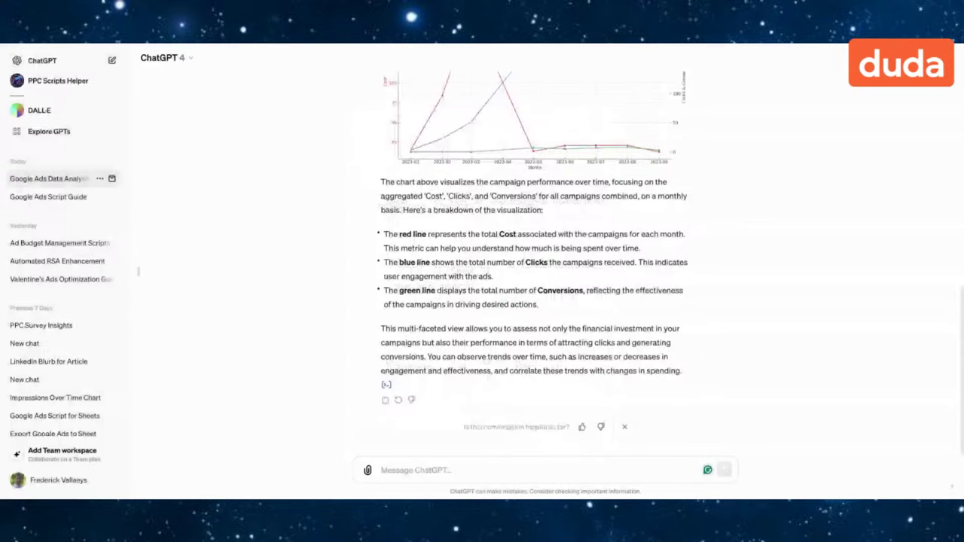